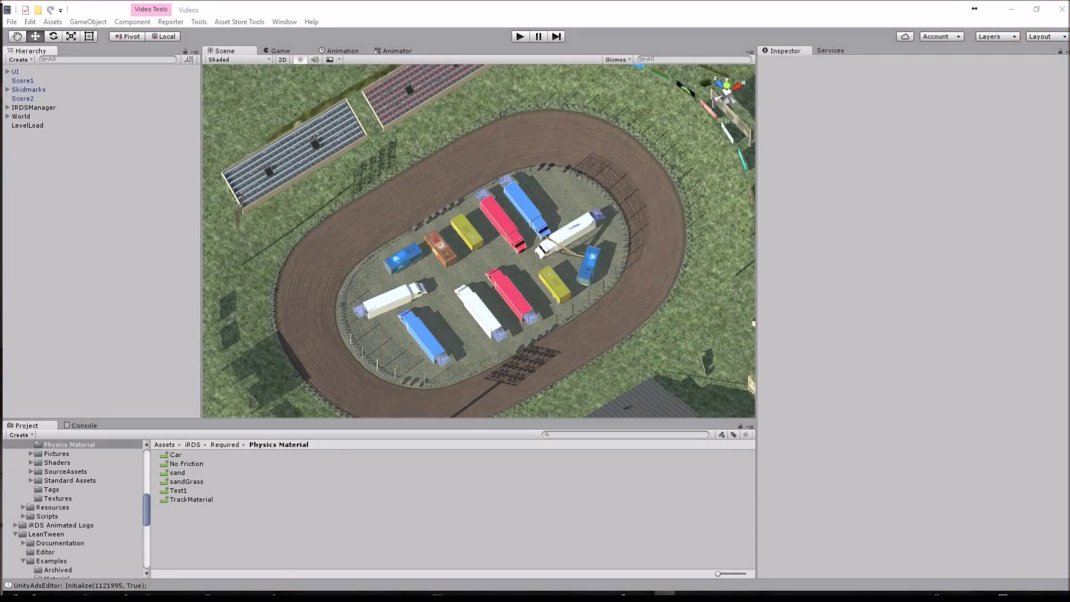
right_drag(424, 332, 549, 264)
right_drag(435, 271, 525, 296)
alt+drag(525, 296, 467, 291)
right_drag(439, 285, 571, 265)
right_drag(432, 241, 574, 218)
alt+drag(421, 243, 499, 246)
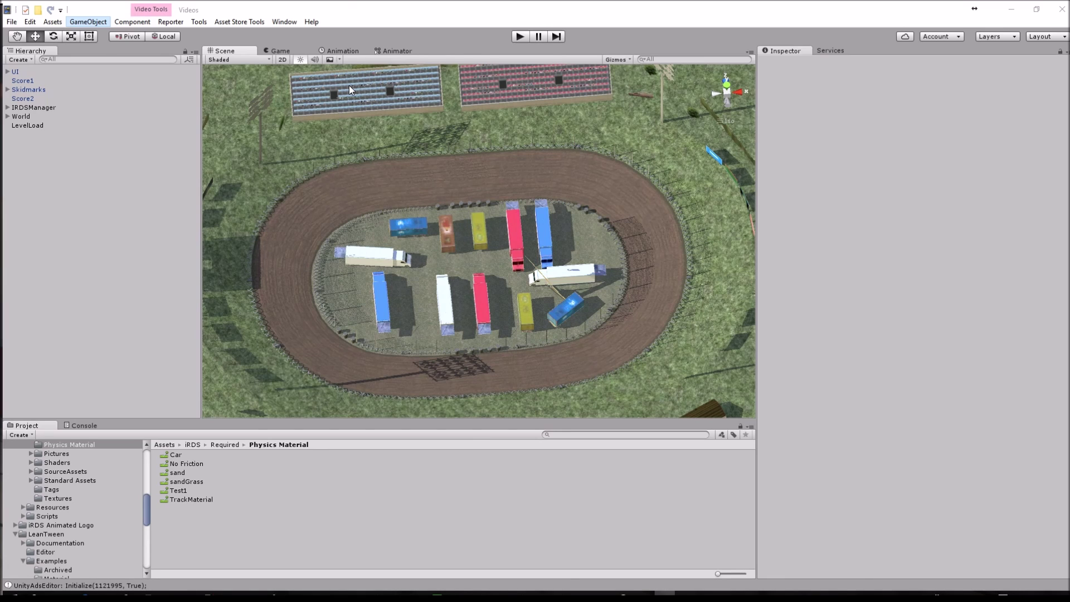
In the IRDSManager object, target the track center line for adding markers and enable Racing & Limits at once
click(47, 109)
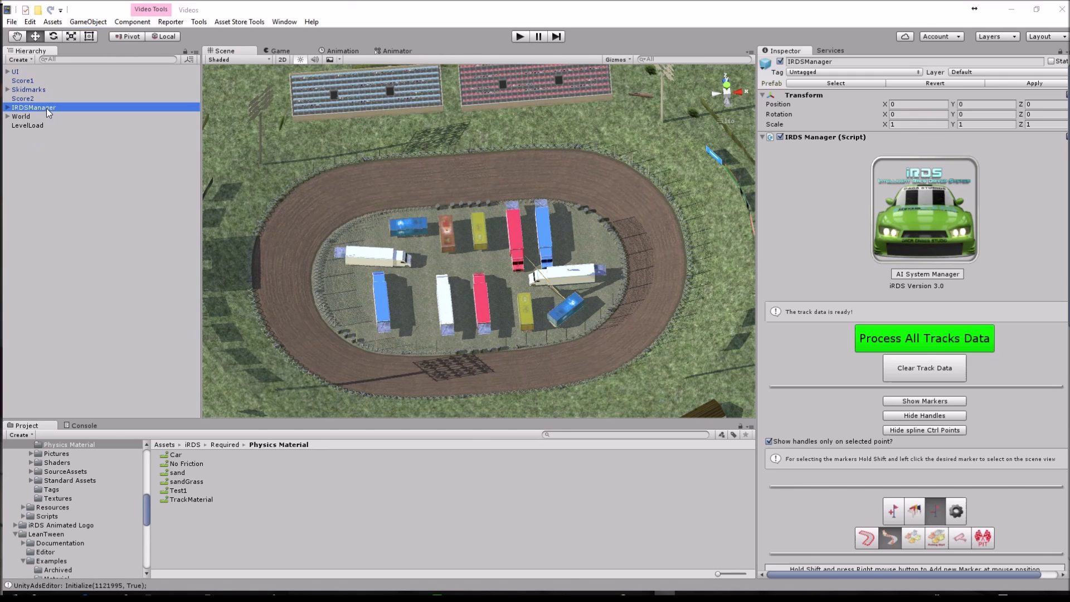
scroll(985, 356, down, 5)
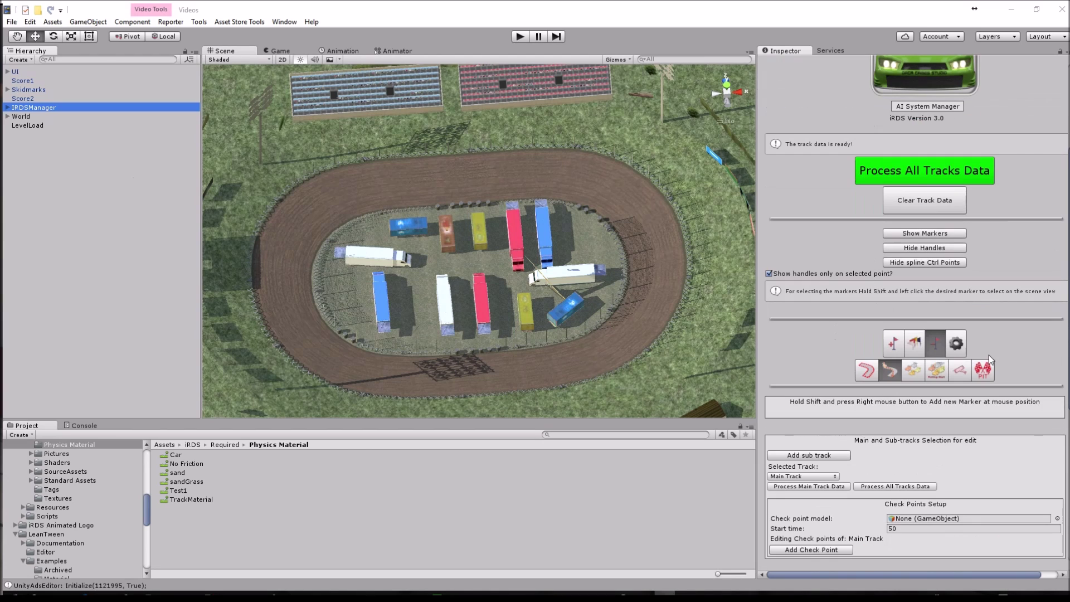
click(868, 370)
click(892, 351)
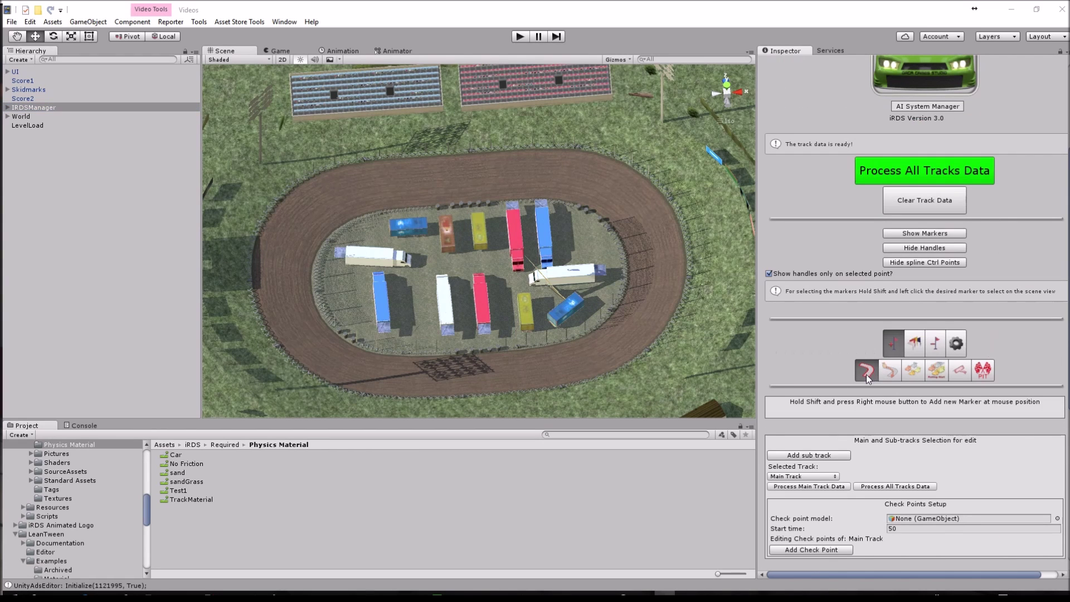
click(956, 344)
scroll(946, 378, down, 4)
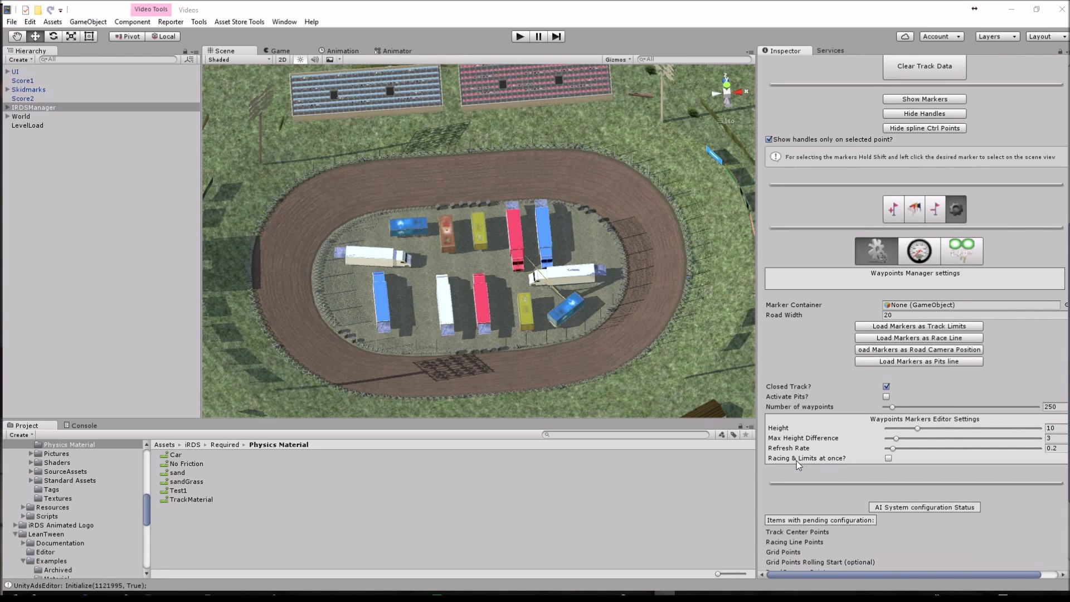
click(887, 459)
Place nine track center markers clockwise along the middle of the oval dirt track, starting on the lower straight
click(888, 210)
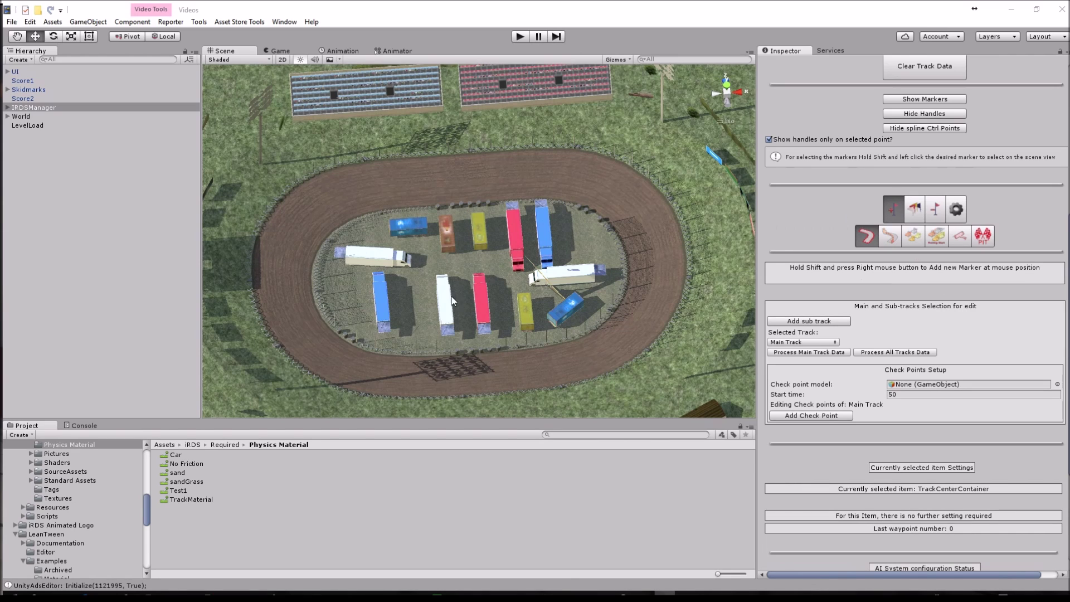
right_drag(451, 297, 479, 373)
mouse_move(488, 293)
middle_down()
mouse_move(461, 216)
mouse_move(478, 284)
middle_up()
scroll(460, 216, up, 2)
scroll(477, 283, down, 5)
right_drag(618, 256, 551, 266)
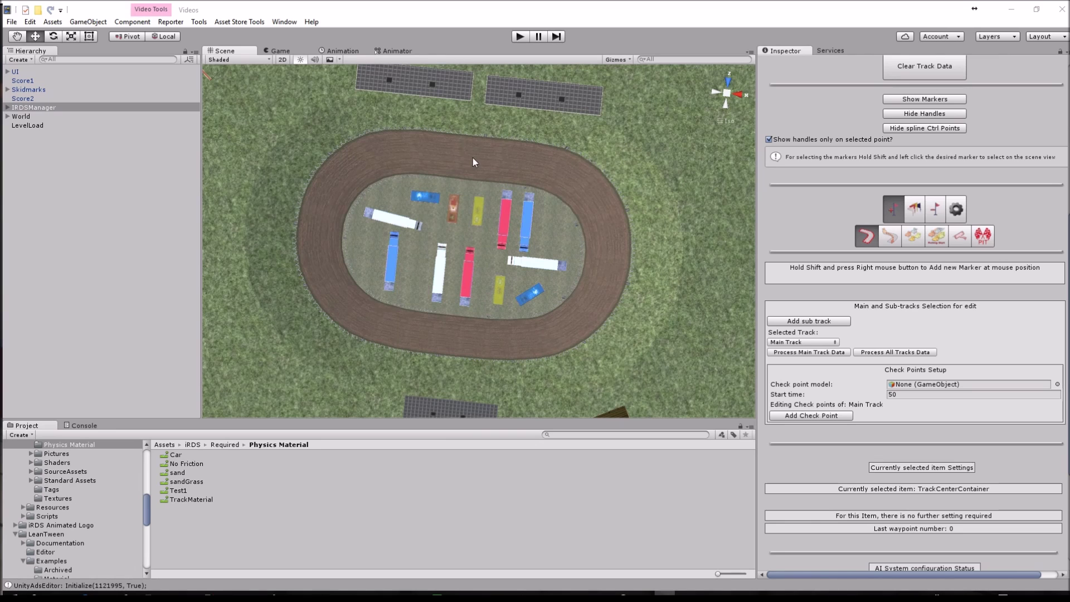
shift+right_click(454, 336)
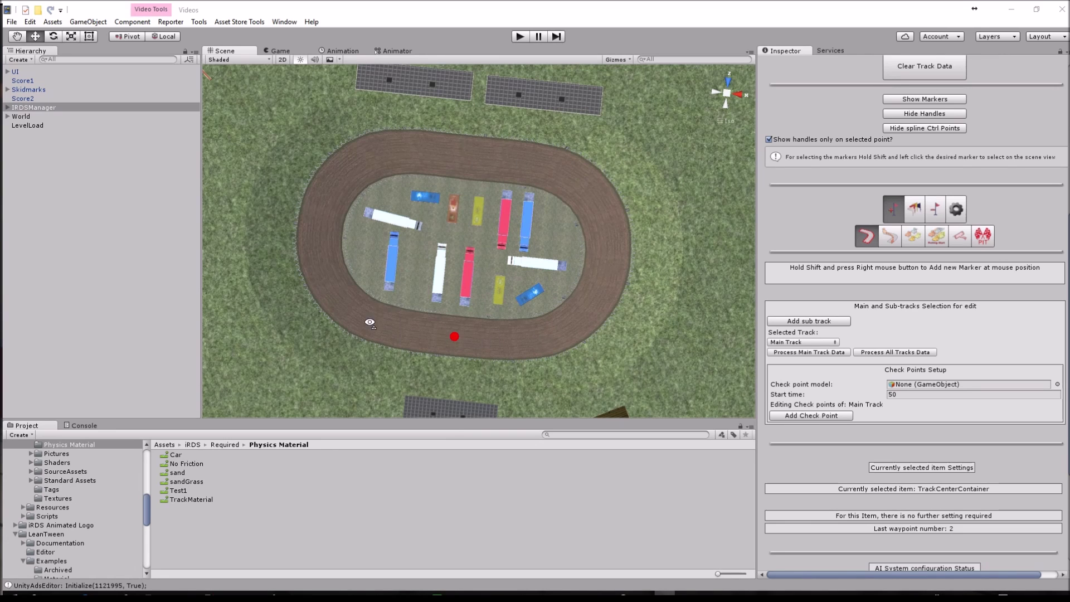
shift+right_click(342, 304)
shift+right_click(323, 215)
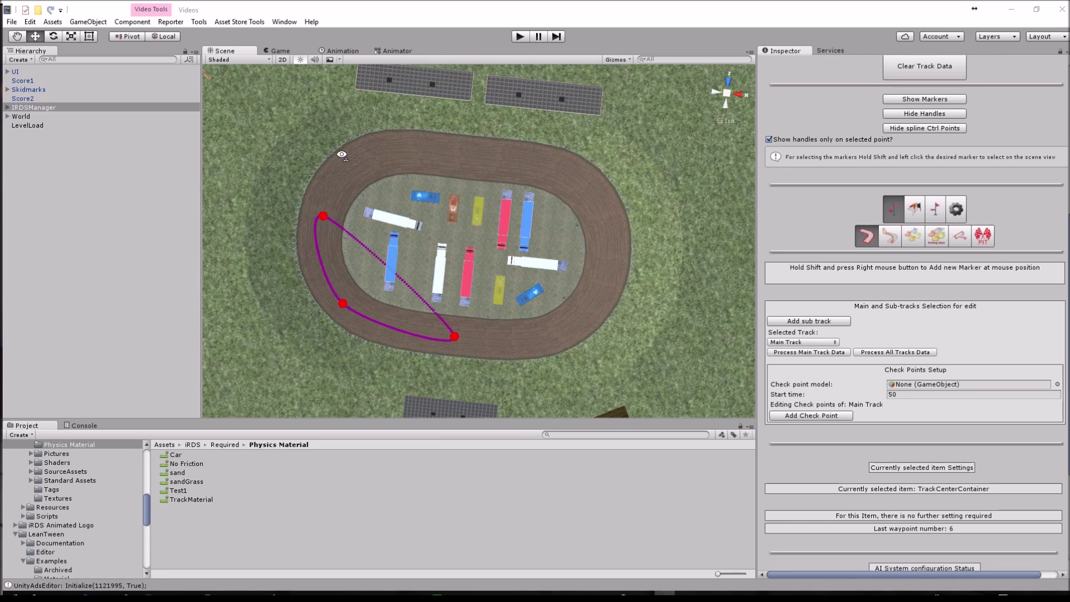
shift+right_click(382, 153)
shift+right_click(445, 152)
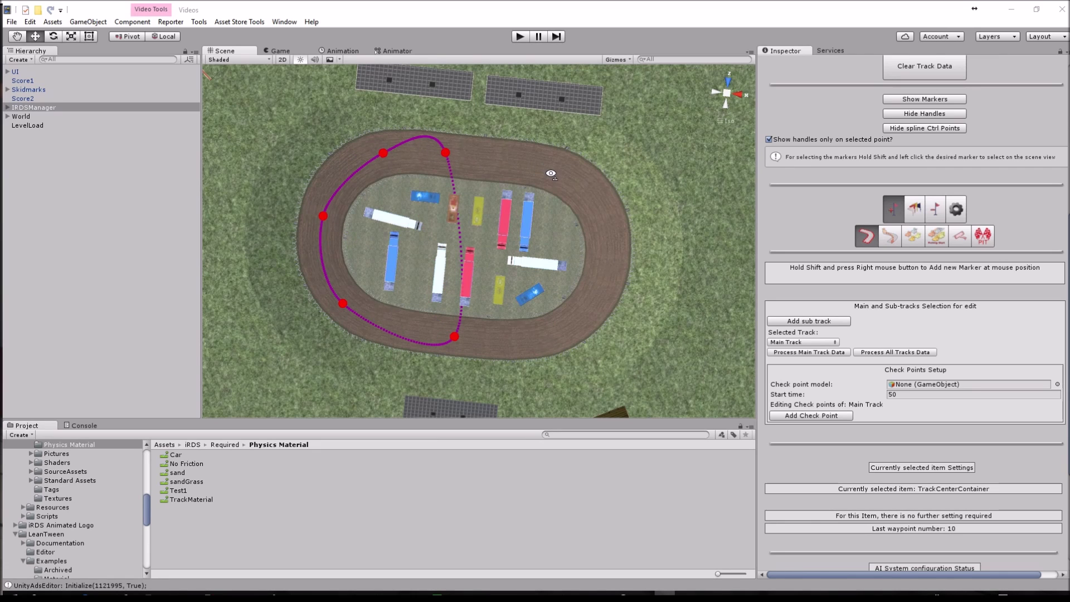
shift+right_click(552, 173)
shift+right_click(599, 218)
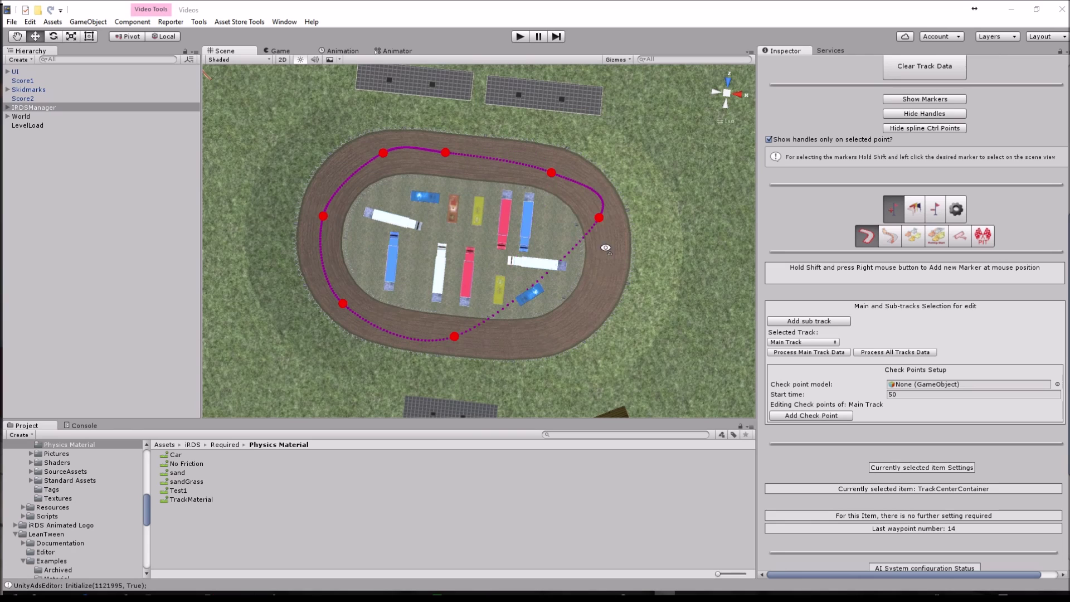
shift+right_click(587, 307)
shift+right_click(539, 336)
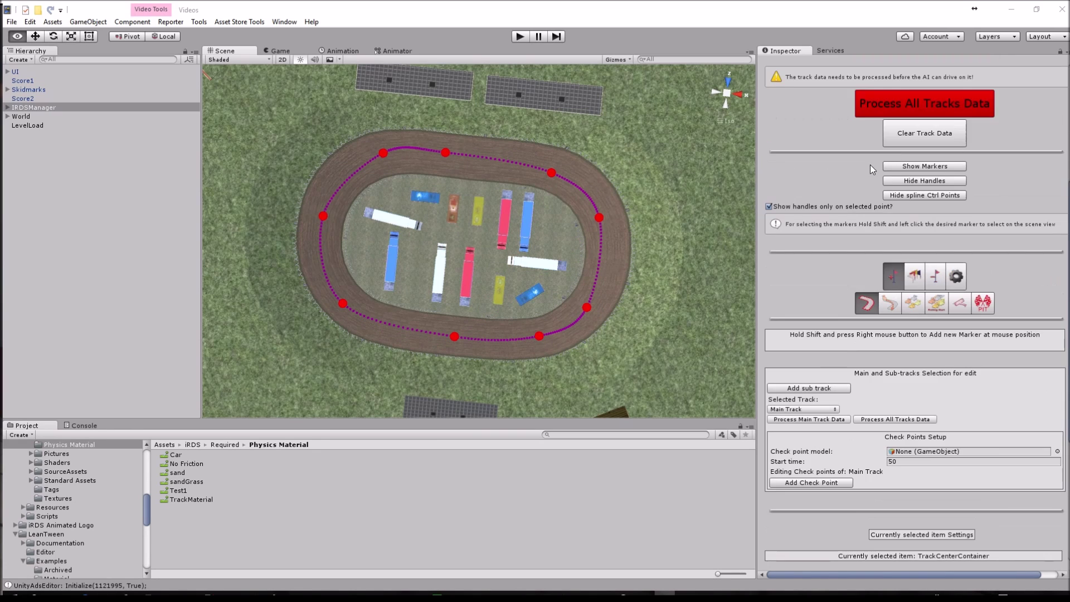
Show the track markers and display the handles on all points instead of only the selected one
click(905, 167)
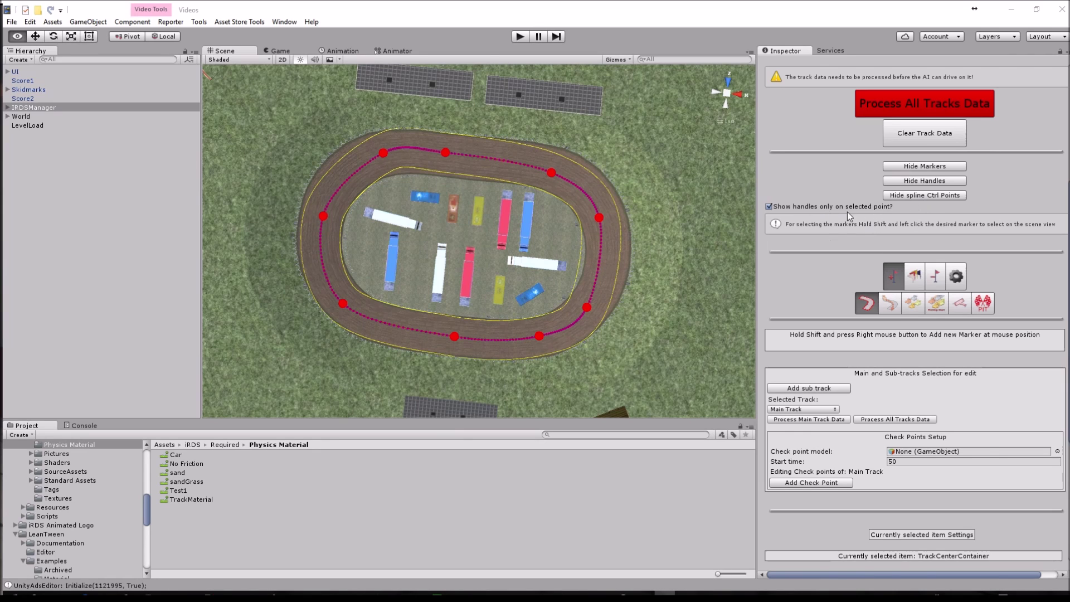
click(825, 205)
scroll(483, 285, up, 4)
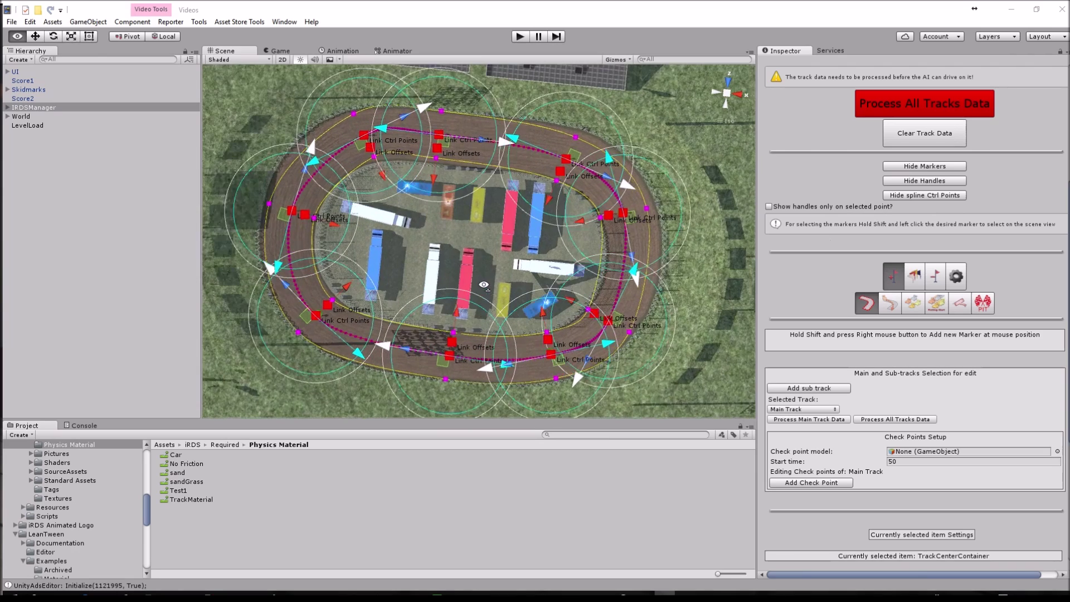
scroll(483, 285, up, 1)
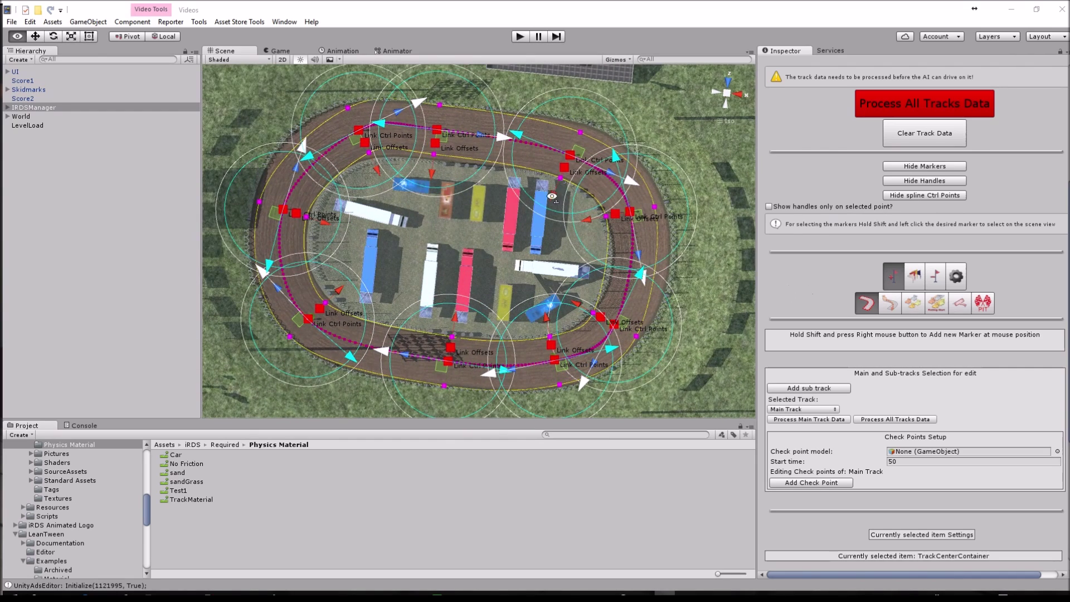
middle_drag(356, 279, 422, 234)
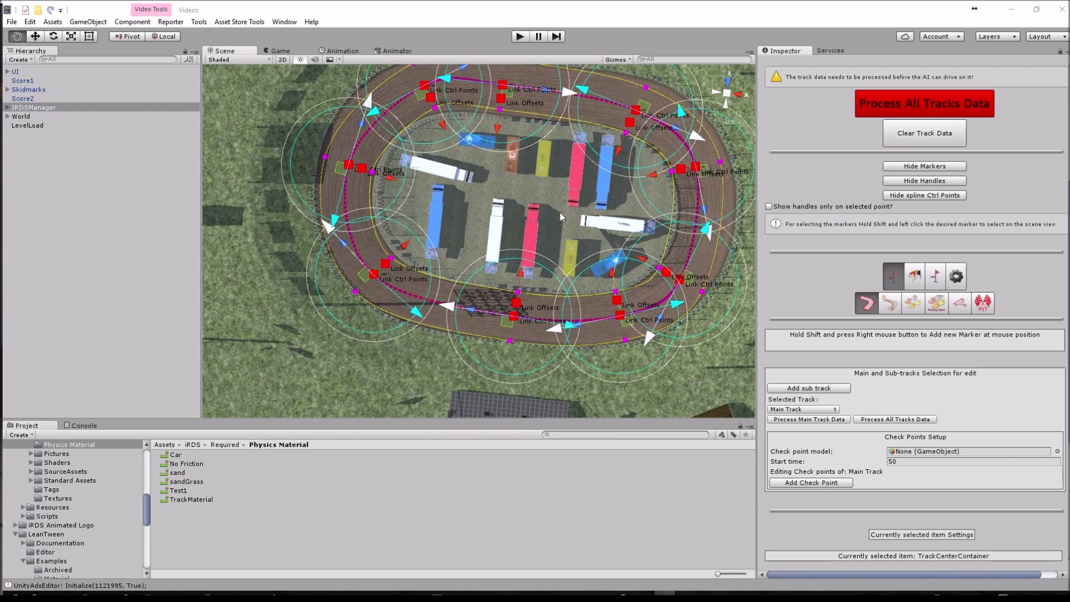
middle_drag(560, 213, 477, 240)
Reposition the two track center markers in the oval's upper-right curve so the line follows the bend
click(890, 304)
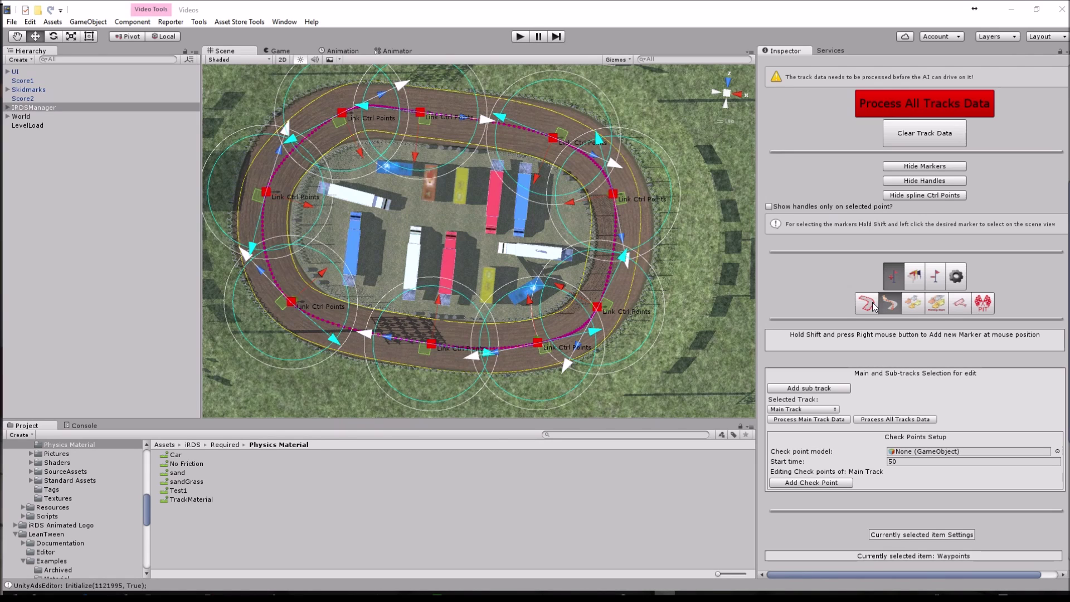
click(874, 307)
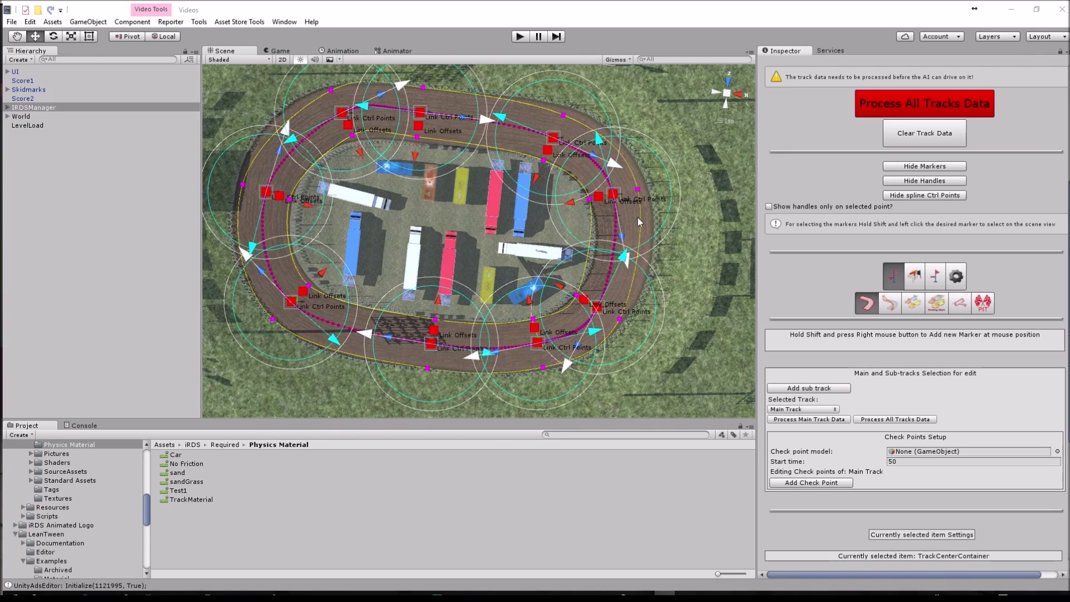
middle_drag(691, 260, 592, 287)
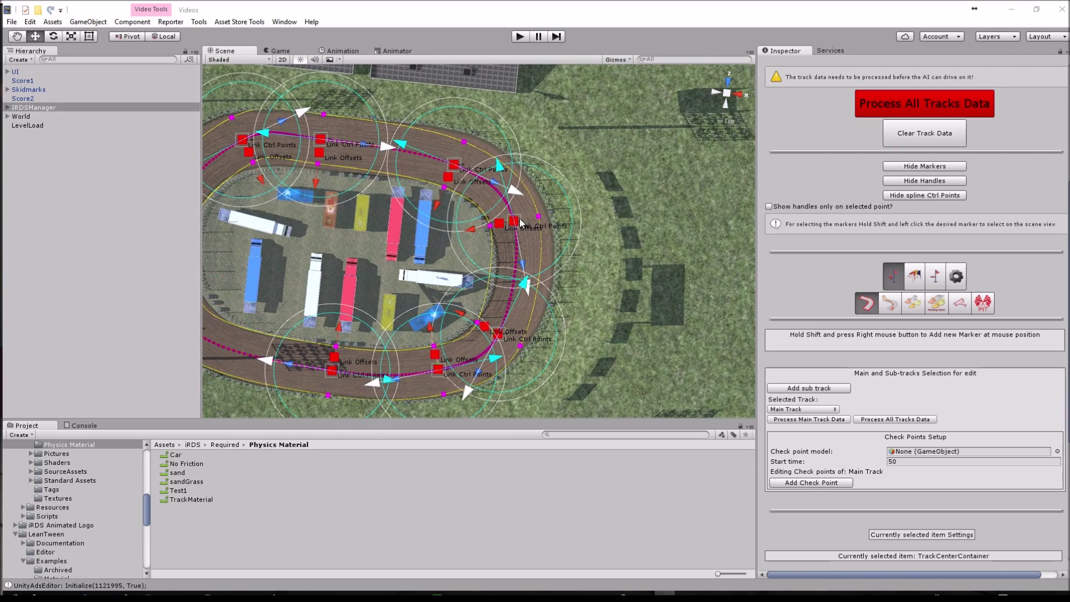
mouse_move(520, 220)
mouse_down()
mouse_move(526, 253)
mouse_move(526, 244)
mouse_up()
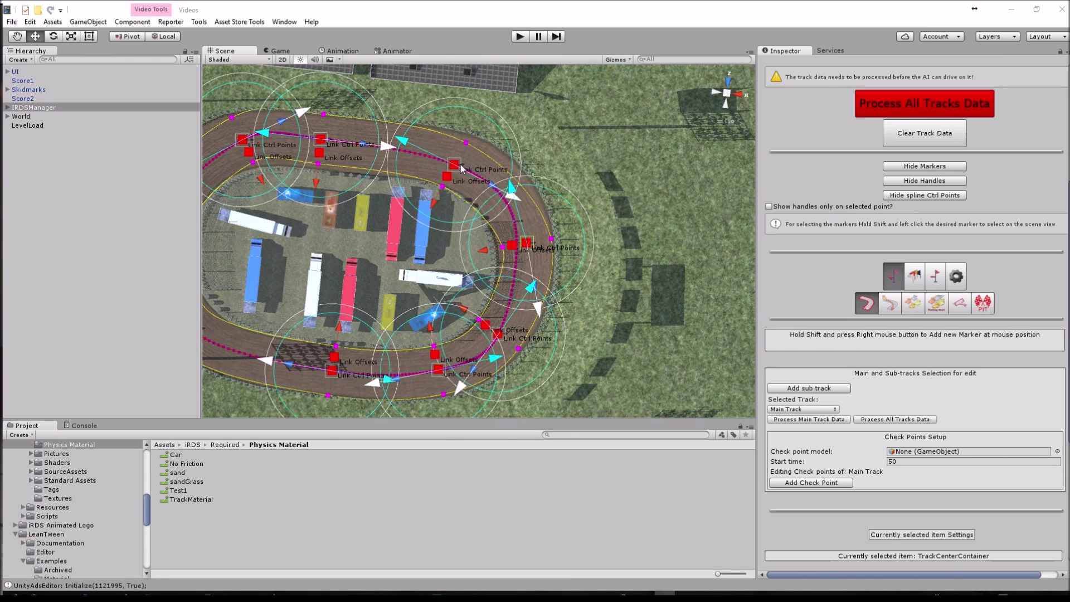
drag(460, 166, 475, 167)
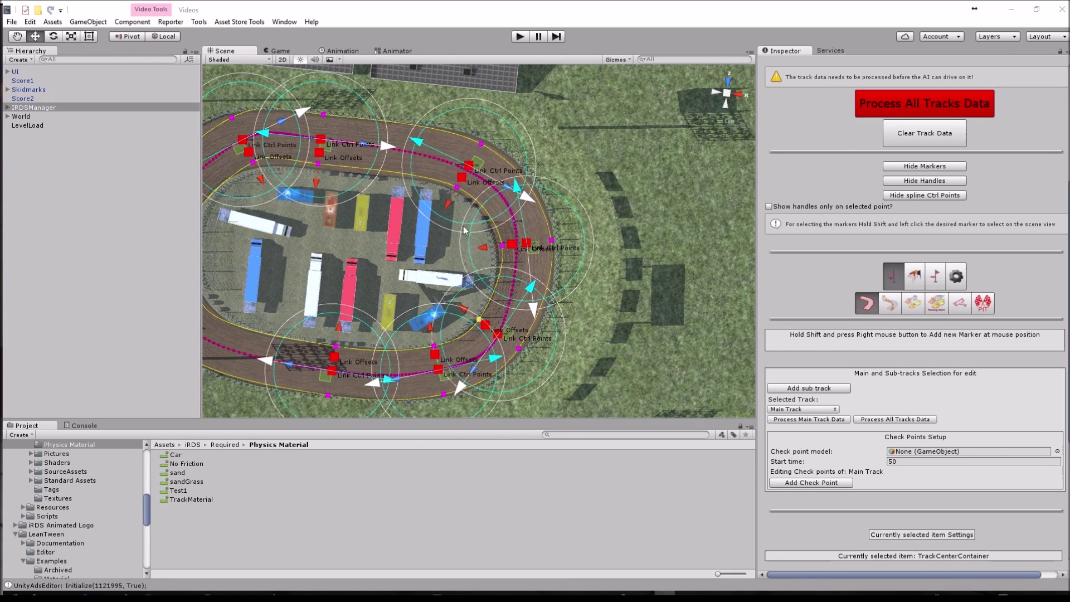
Nudge the track center marker on the upper straight slightly toward the middle of the road
middle_drag(478, 300, 616, 235)
scroll(501, 234, down, 3)
middle_drag(483, 221, 489, 284)
scroll(489, 284, up, 3)
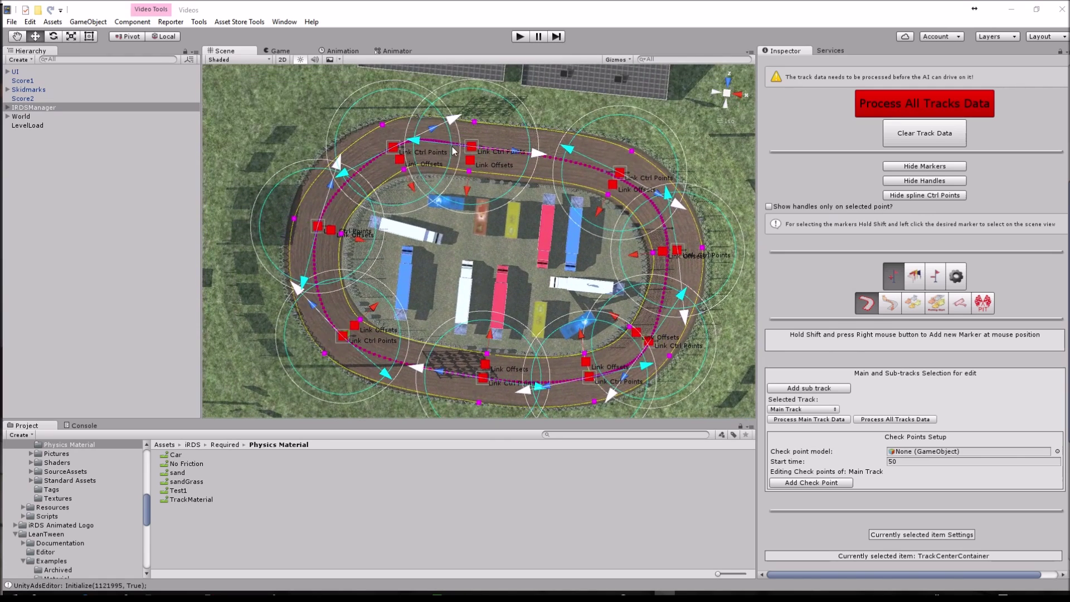
drag(473, 150, 476, 152)
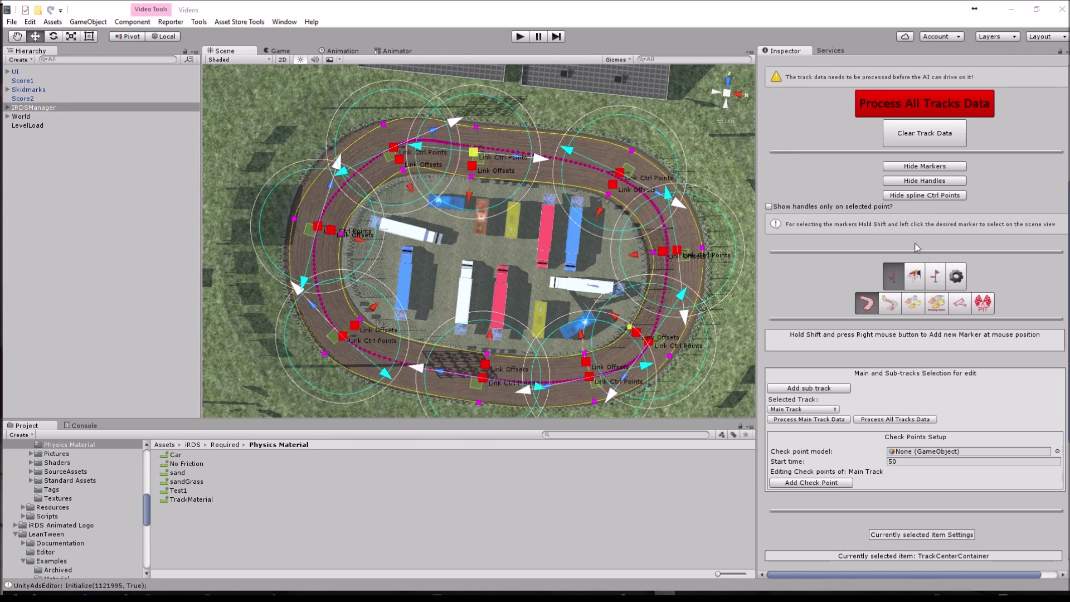
Vary the Road Width in the waypoints manager settings and restore it to 20
click(958, 281)
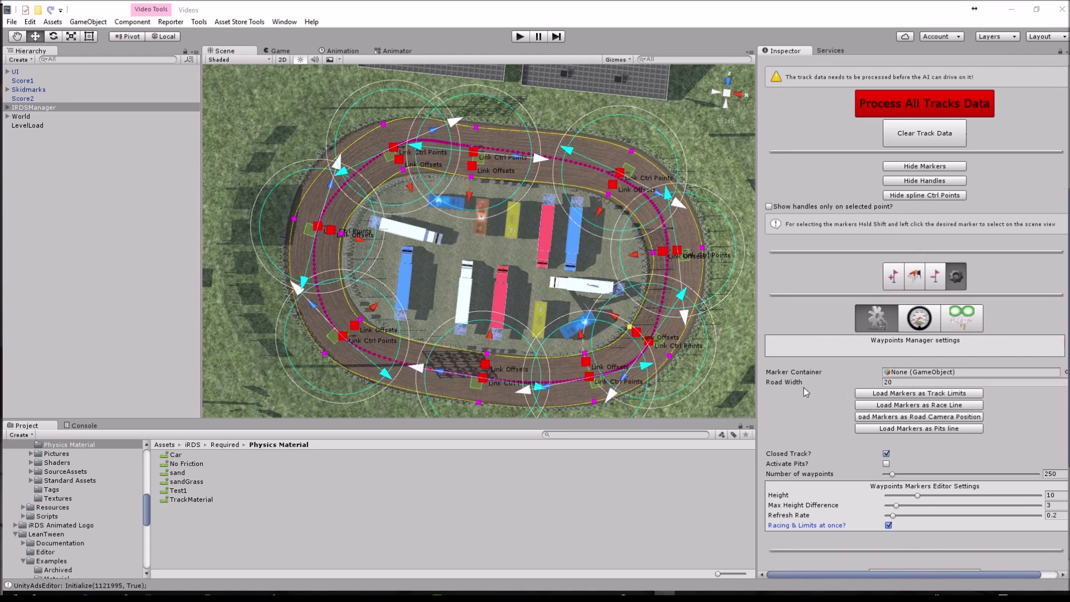
mouse_move(847, 386)
mouse_down()
mouse_move(870, 386)
mouse_move(797, 377)
mouse_move(888, 378)
mouse_move(862, 382)
mouse_up()
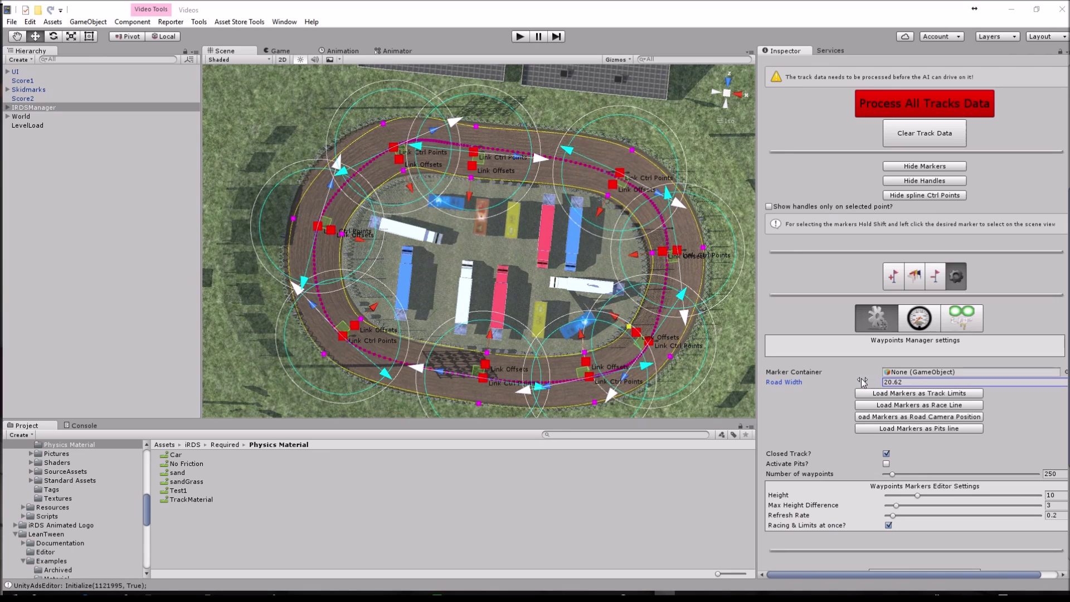
click(916, 381)
text(20)
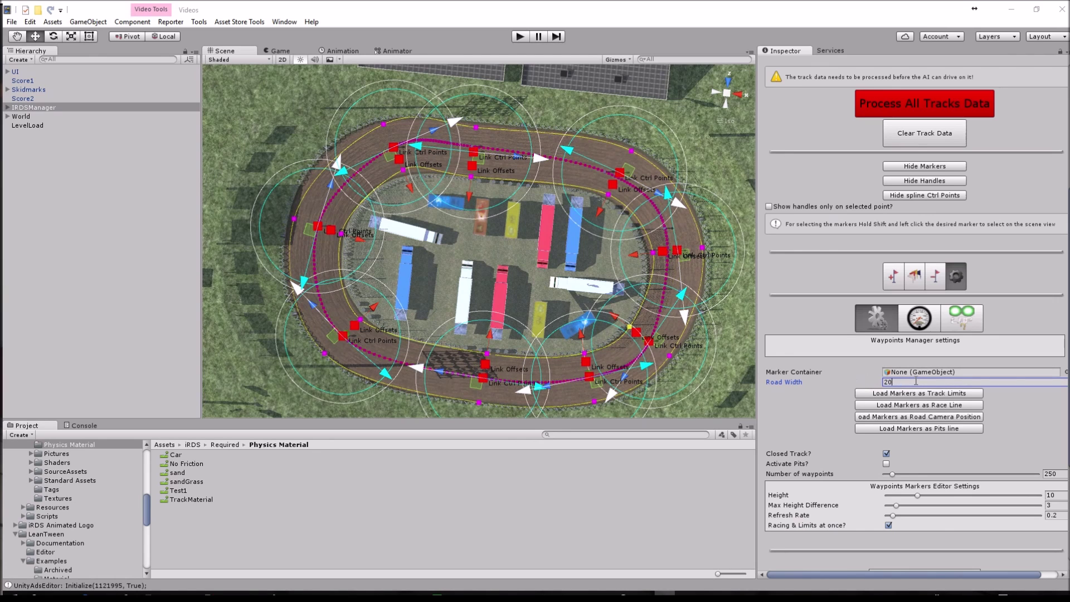
Shift the upper-left curve marker outward and slide the upper straight's marker farther along the straight
scroll(422, 175, up, 3)
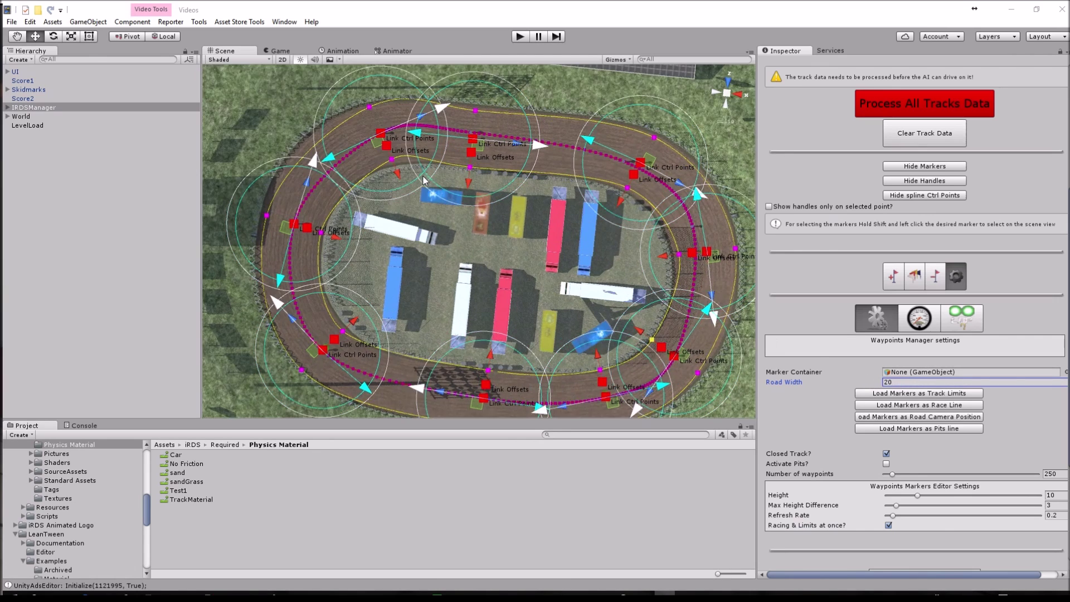
drag(377, 137, 365, 143)
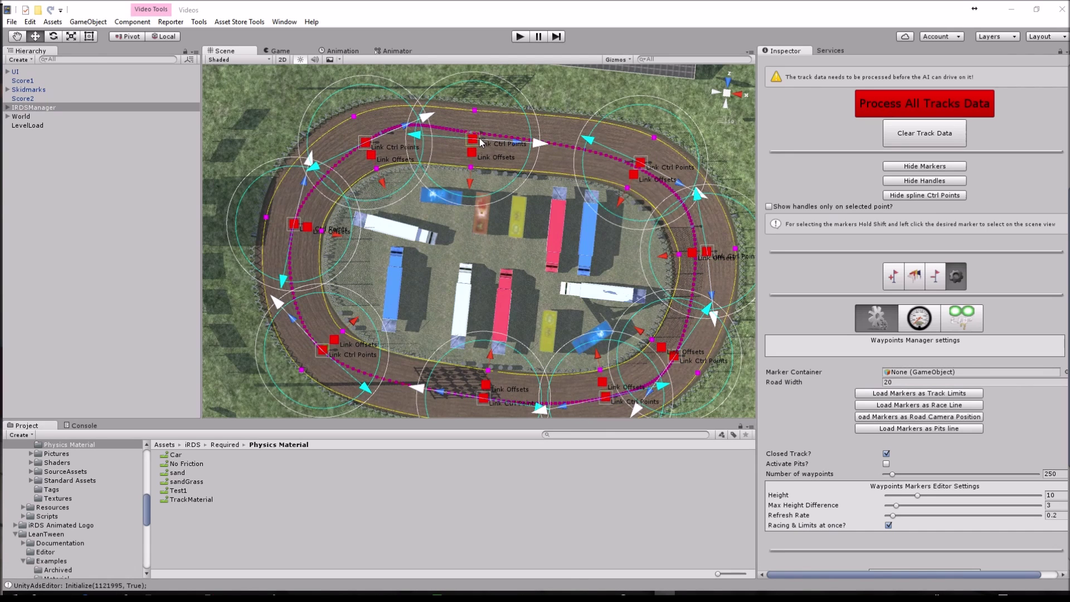
drag(480, 142, 501, 142)
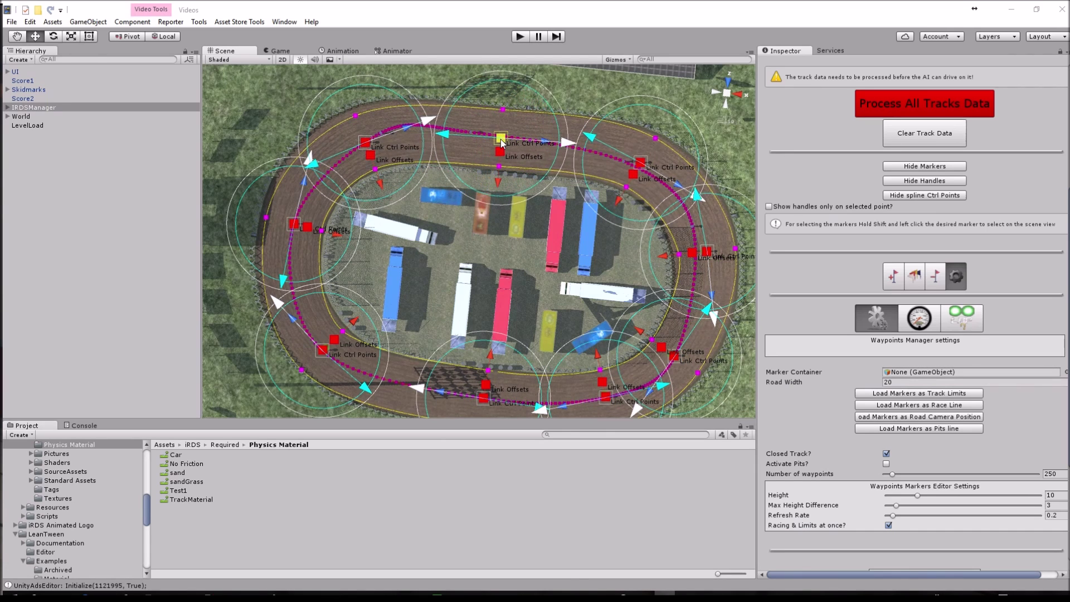
Reposition the lower-left curve marker and the two lower straight markers so the center line follows the road
middle_drag(415, 189, 468, 137)
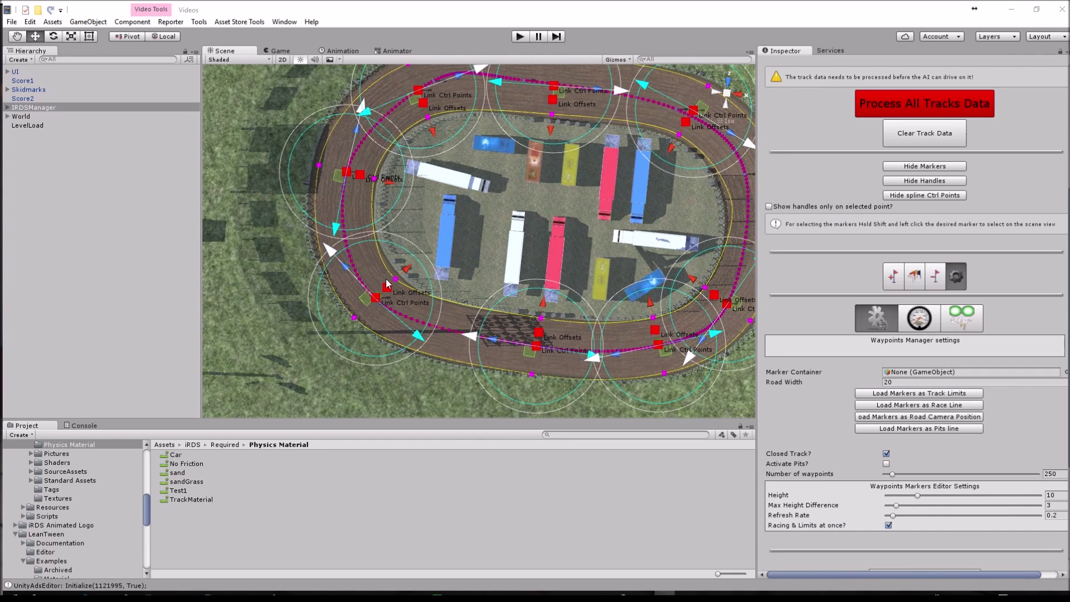
scroll(338, 182, up, 2)
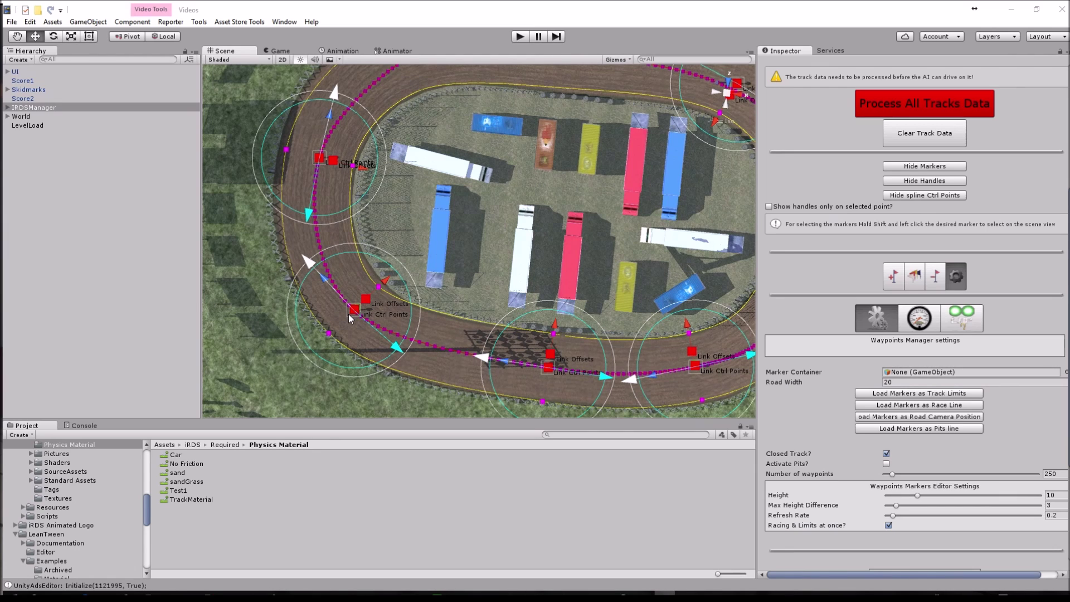
drag(353, 311, 352, 299)
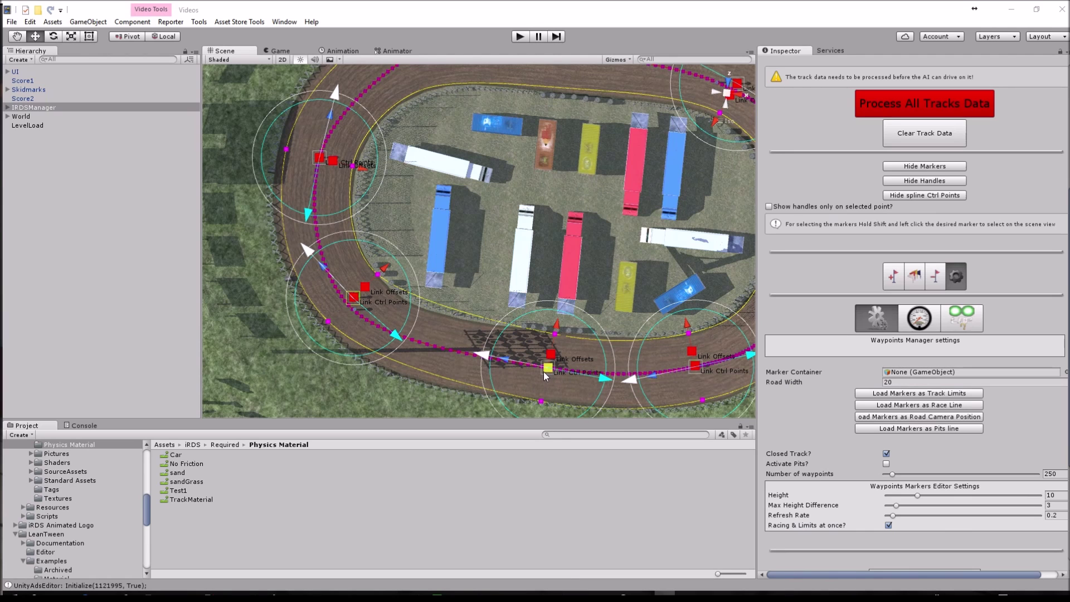
drag(543, 371, 477, 365)
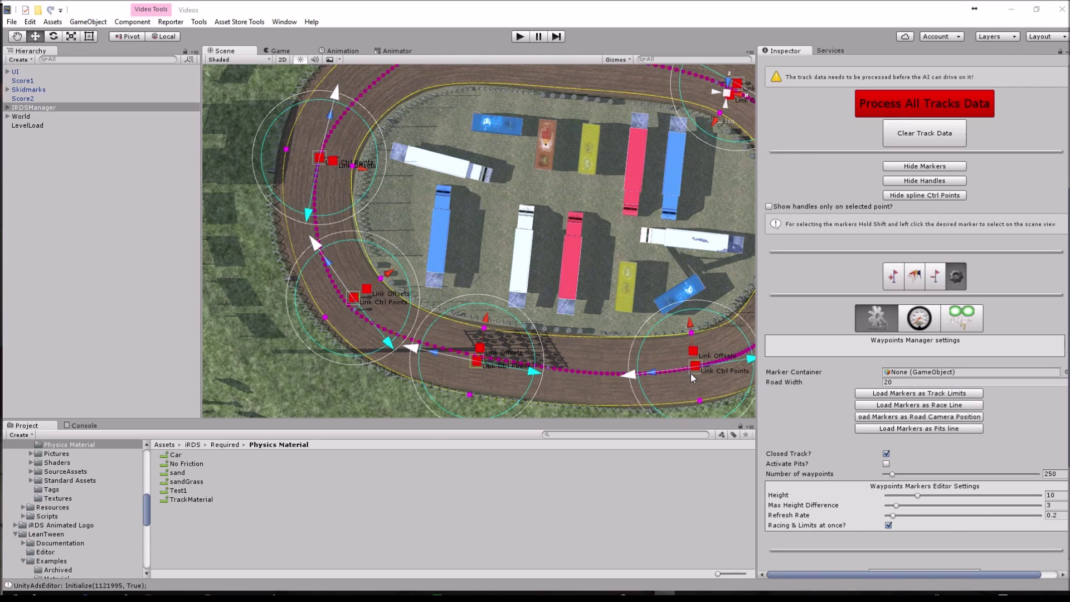
drag(691, 373, 684, 373)
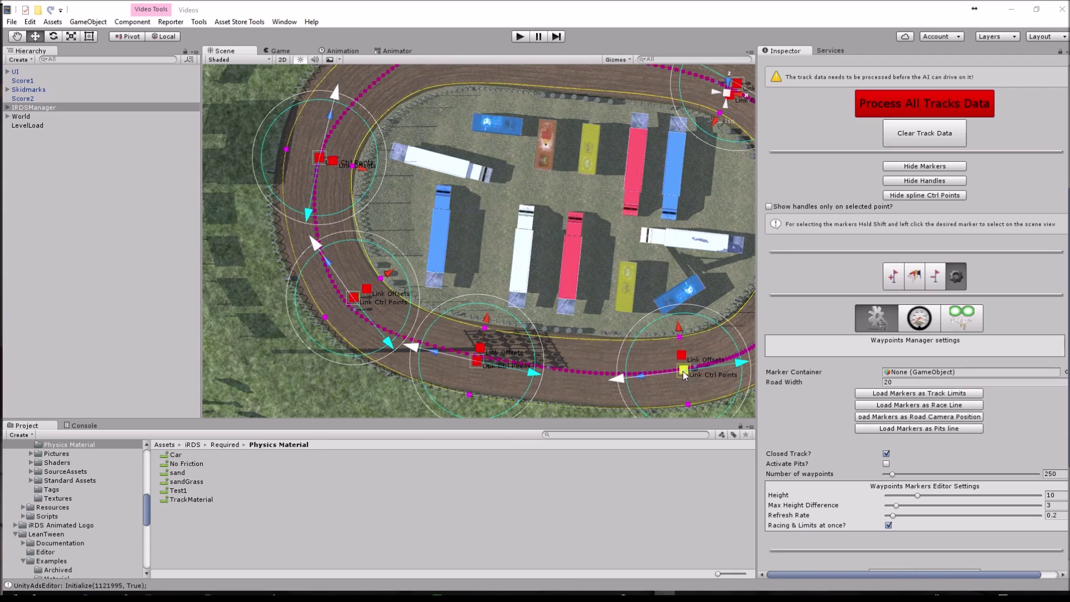
Insert a track center marker between the two lower straight markers and shift the neighbouring marker toward the lower-left curve
click(915, 276)
middle_drag(523, 291, 490, 224)
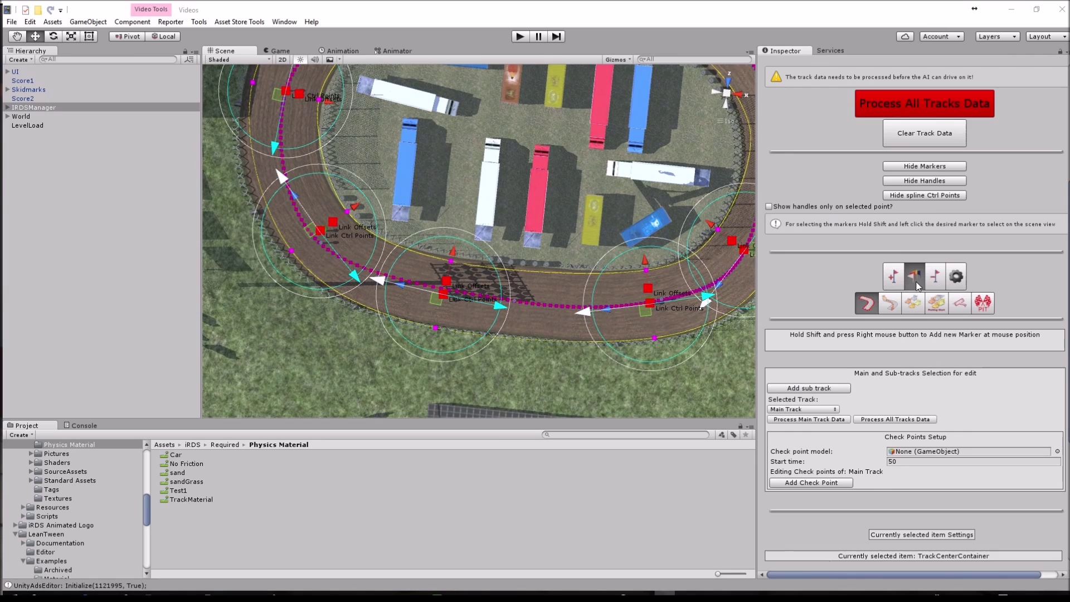
shift+right_click(540, 303)
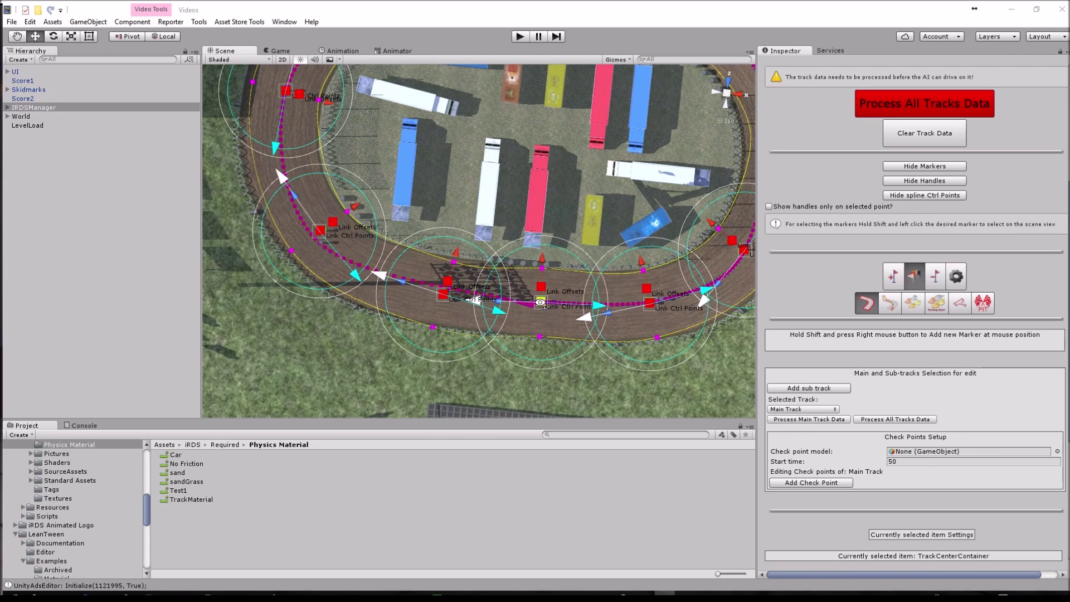
scroll(622, 285, up, 9)
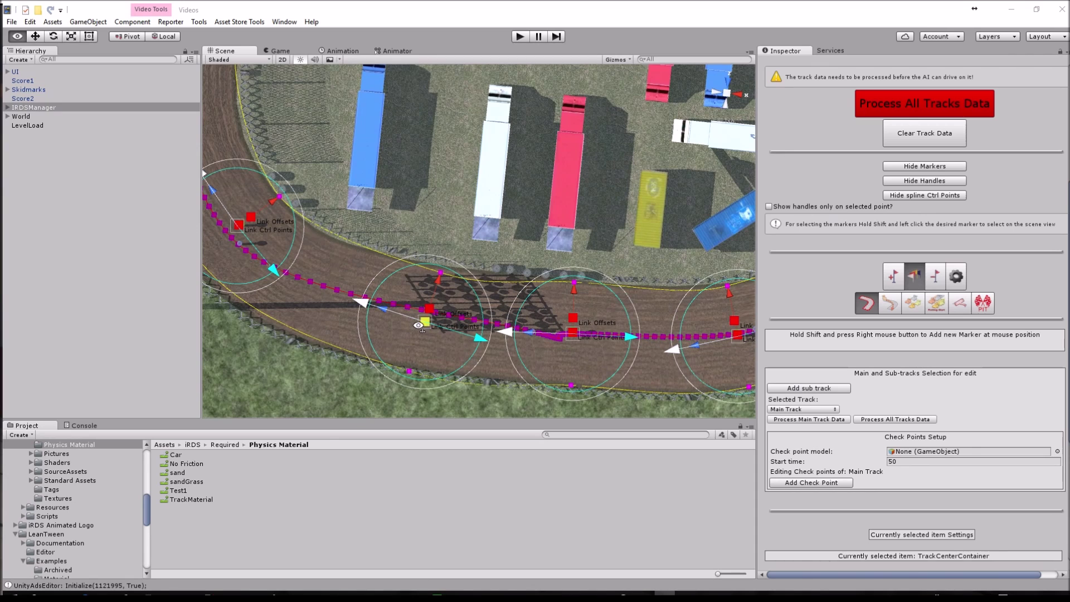
drag(421, 330, 387, 315)
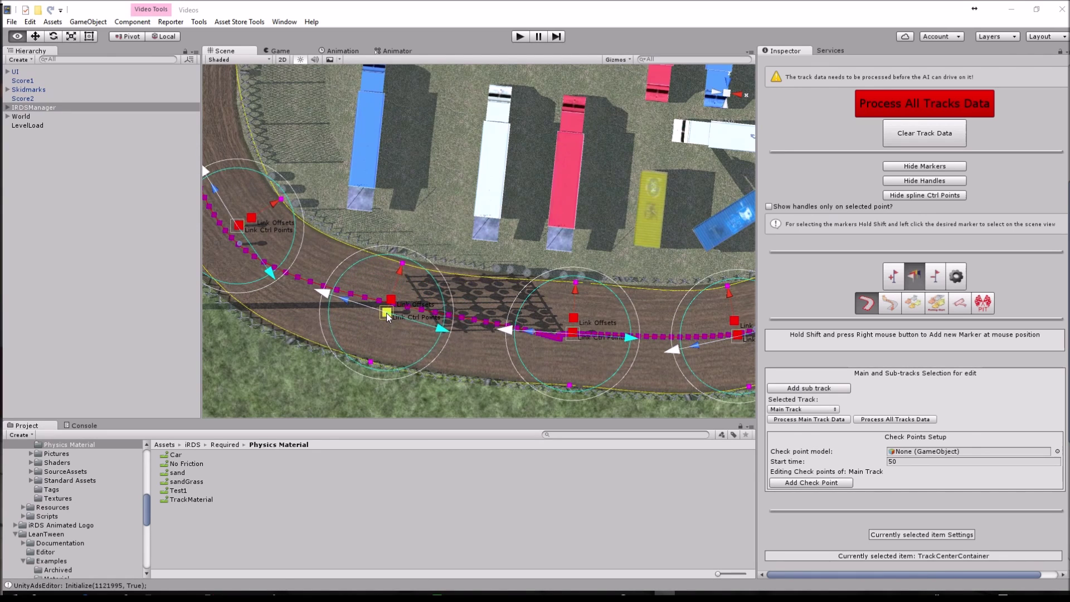
Move the lower-left curve marker slightly up the road and adjust its outer and inner limit points to the road edges
middle_drag(247, 249, 449, 305)
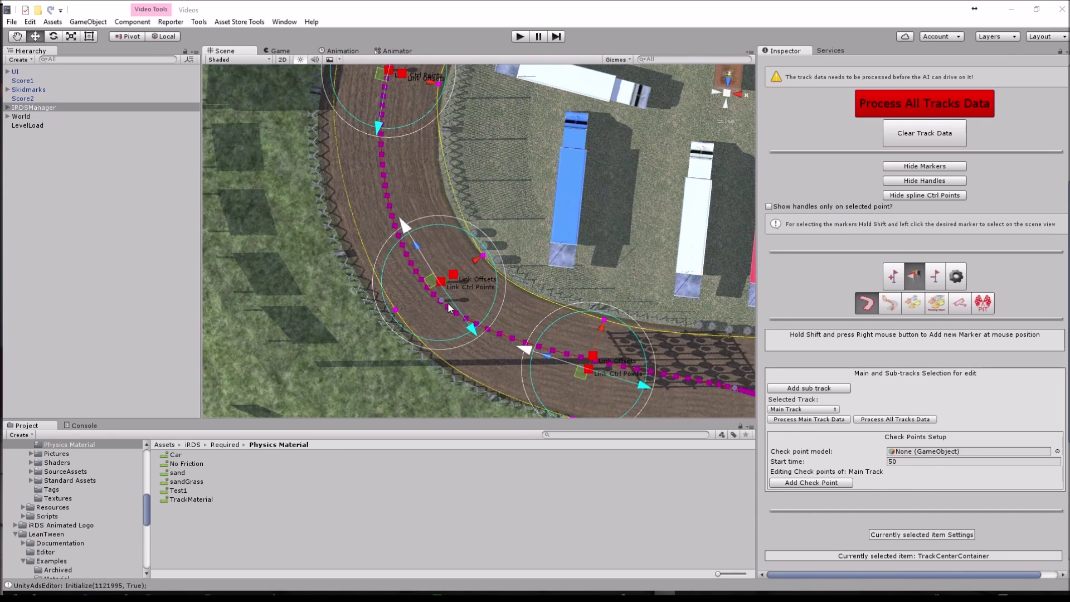
key(shift)
drag(436, 285, 426, 274)
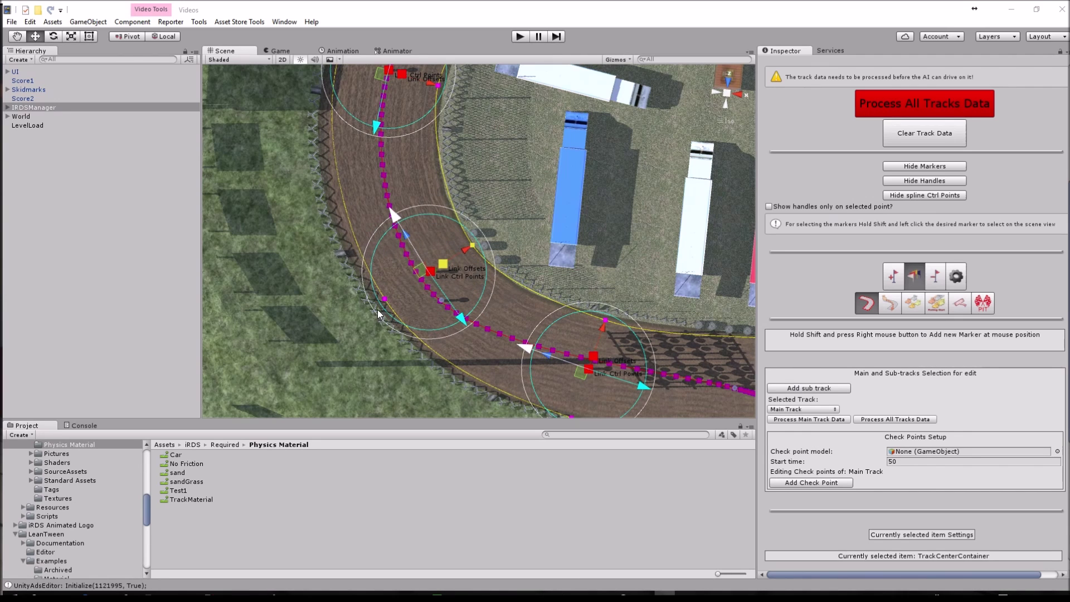
mouse_move(385, 299)
mouse_down()
mouse_move(416, 284)
mouse_move(359, 311)
mouse_move(398, 307)
mouse_move(388, 313)
mouse_up()
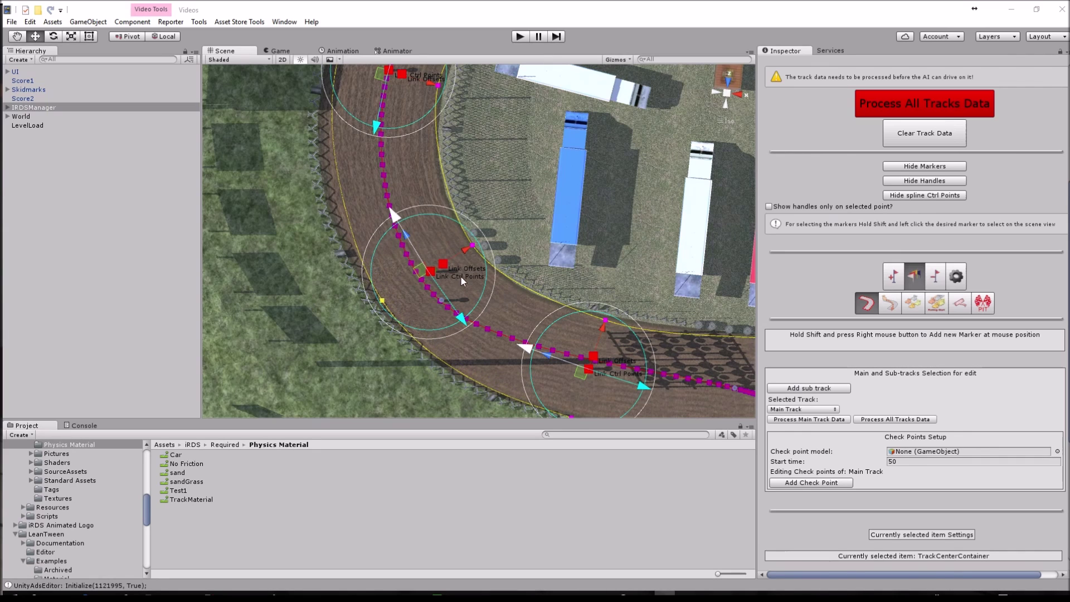
drag(475, 246, 470, 248)
Nudge the upper-left curve marker down along the road and fine-tune its direction with the rotation rings
middle_drag(426, 120, 439, 224)
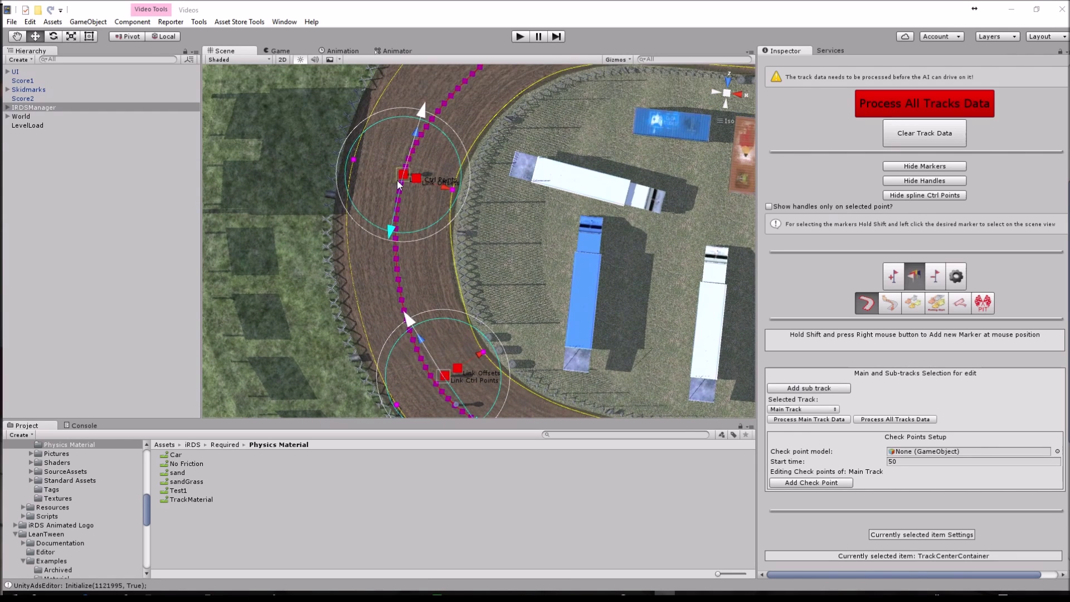
shift+drag(407, 174, 407, 182)
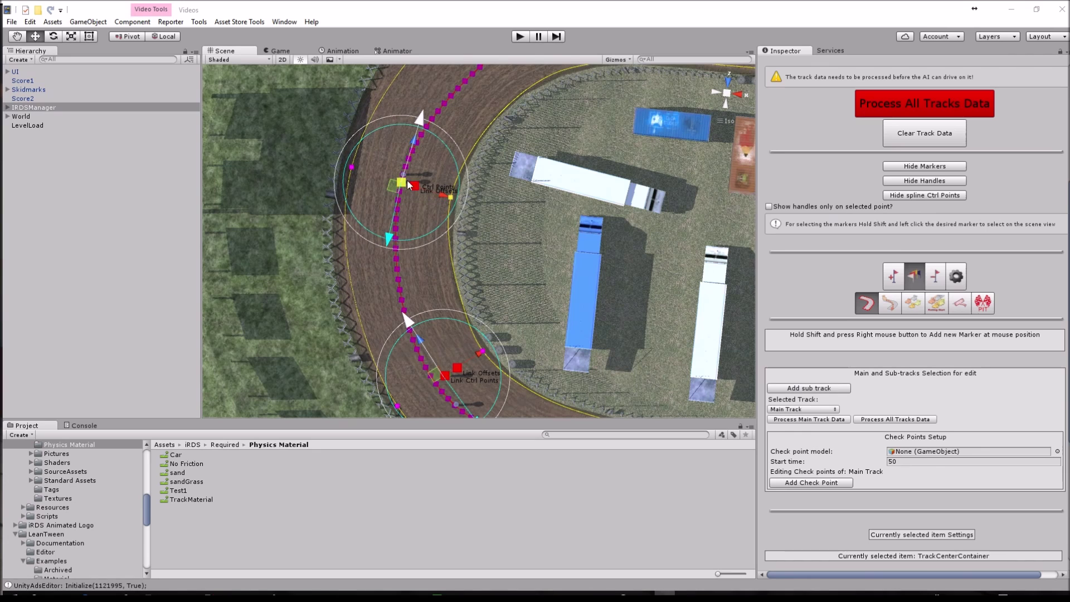
mouse_move(466, 165)
mouse_down()
mouse_move(455, 297)
mouse_move(466, 135)
mouse_move(457, 120)
mouse_move(465, 156)
mouse_up()
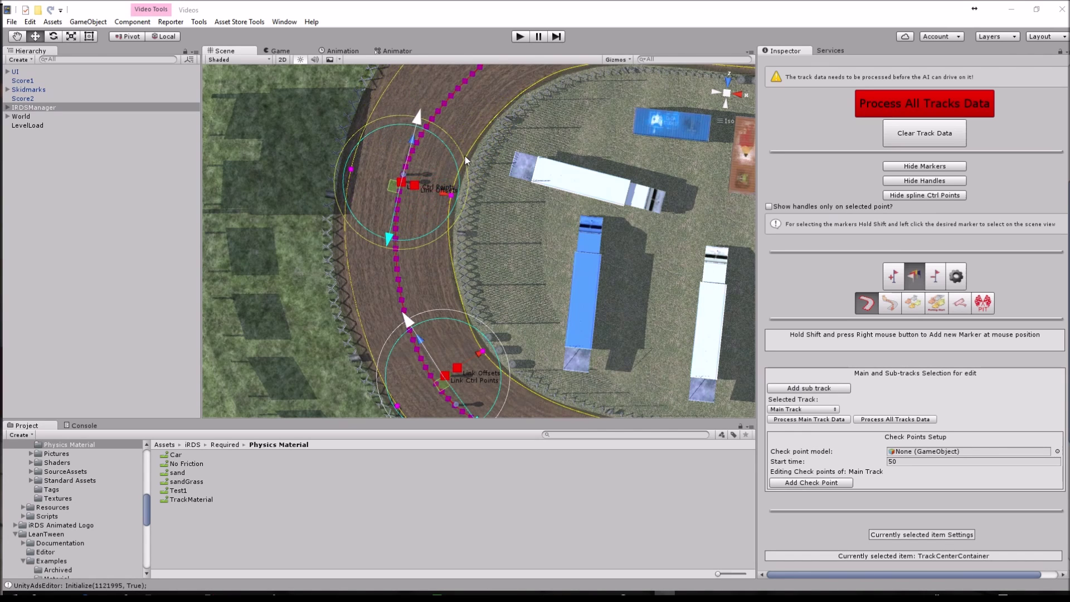
mouse_move(417, 236)
mouse_down()
mouse_move(366, 238)
mouse_move(527, 233)
mouse_move(413, 246)
mouse_up()
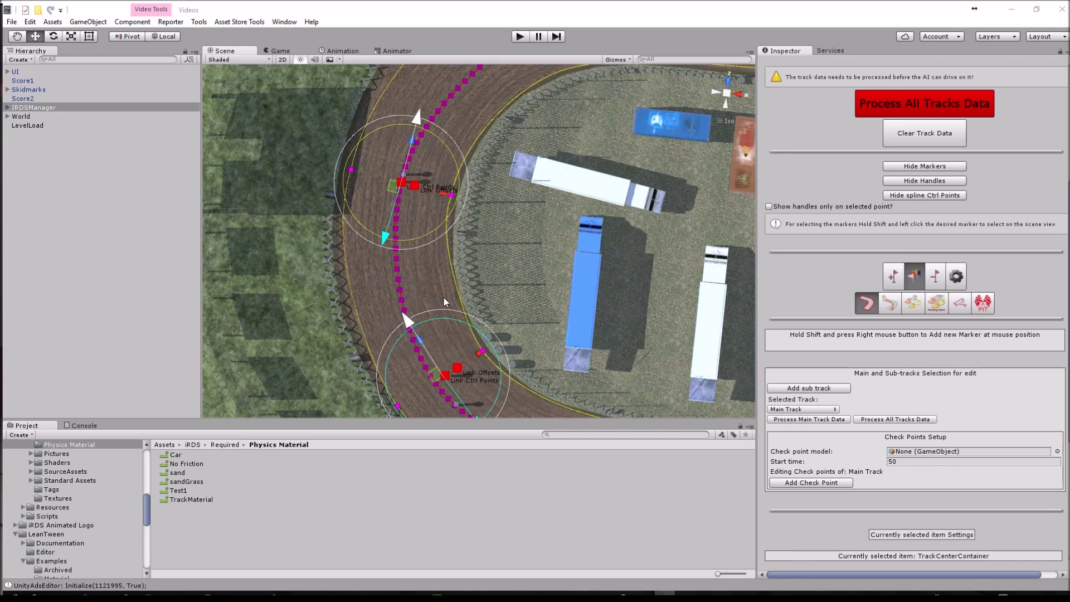
Rotate the lower-left curve marker slightly and adjust its inner limit point with the offsets unlinked, relinking them
drag(441, 309, 431, 310)
middle_drag(583, 337, 540, 213)
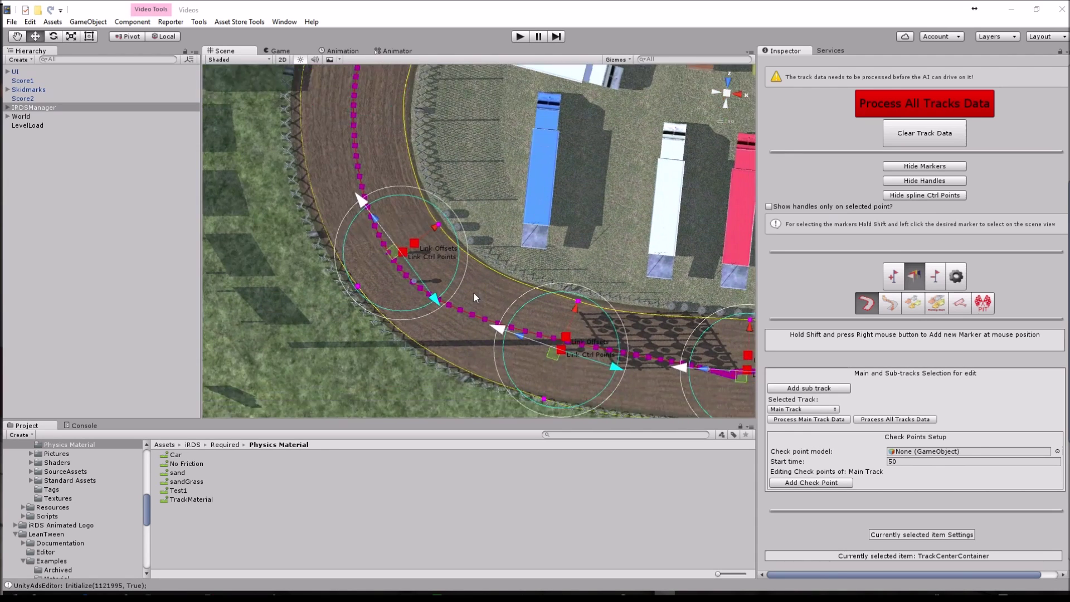
drag(456, 269, 455, 273)
scroll(441, 259, up, 2)
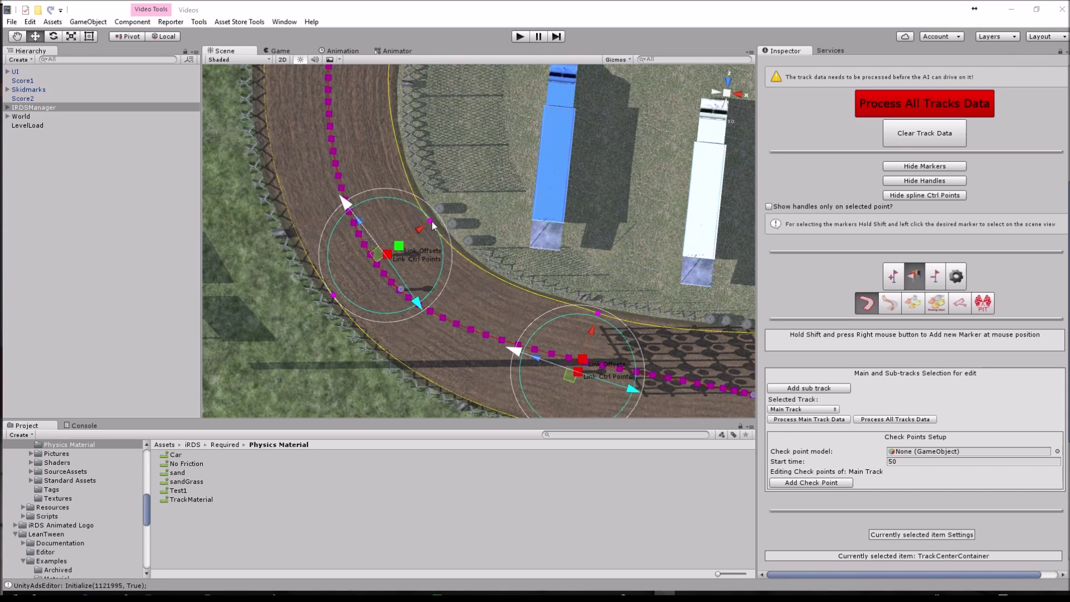
mouse_move(432, 222)
mouse_down()
mouse_move(455, 207)
mouse_move(402, 254)
mouse_move(460, 219)
mouse_move(443, 235)
mouse_up()
click(398, 248)
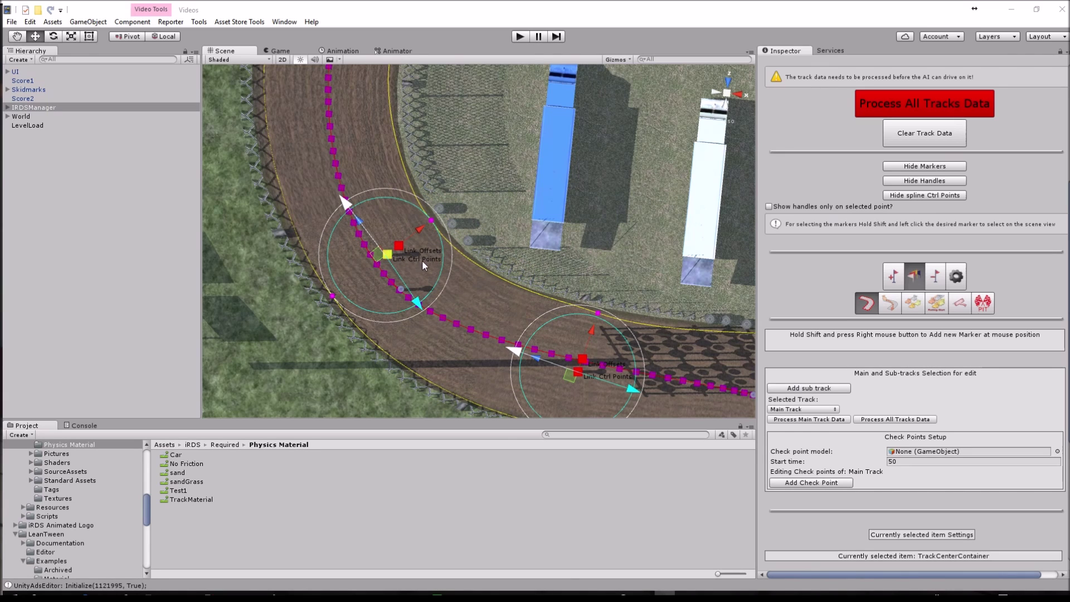
Unlink the lower-left curve marker's control points, turn one spline handle independently, and link the control points again
click(386, 256)
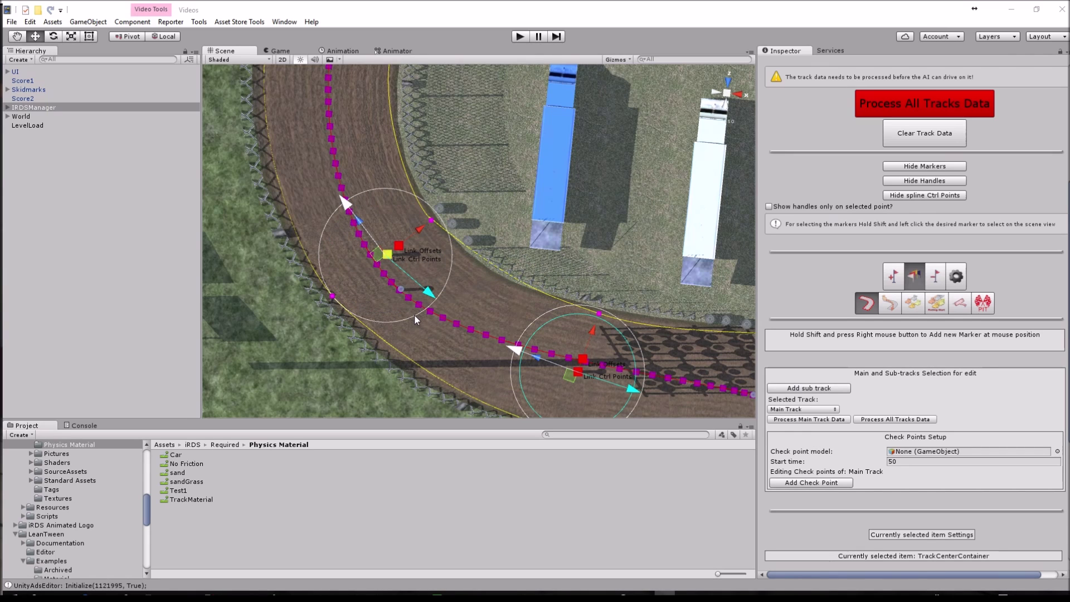
mouse_move(415, 315)
mouse_down()
mouse_move(397, 320)
mouse_move(411, 319)
mouse_up()
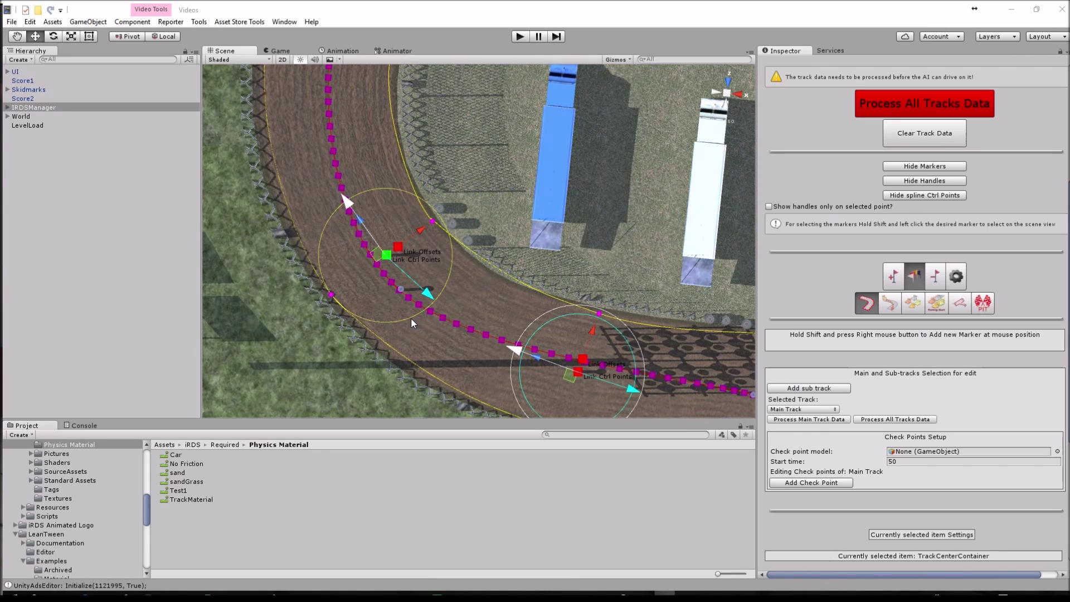
click(387, 255)
Pull the outer limit point of the first lower straight marker after the lower-left curve slightly inward to the road edge
middle_drag(573, 331, 407, 221)
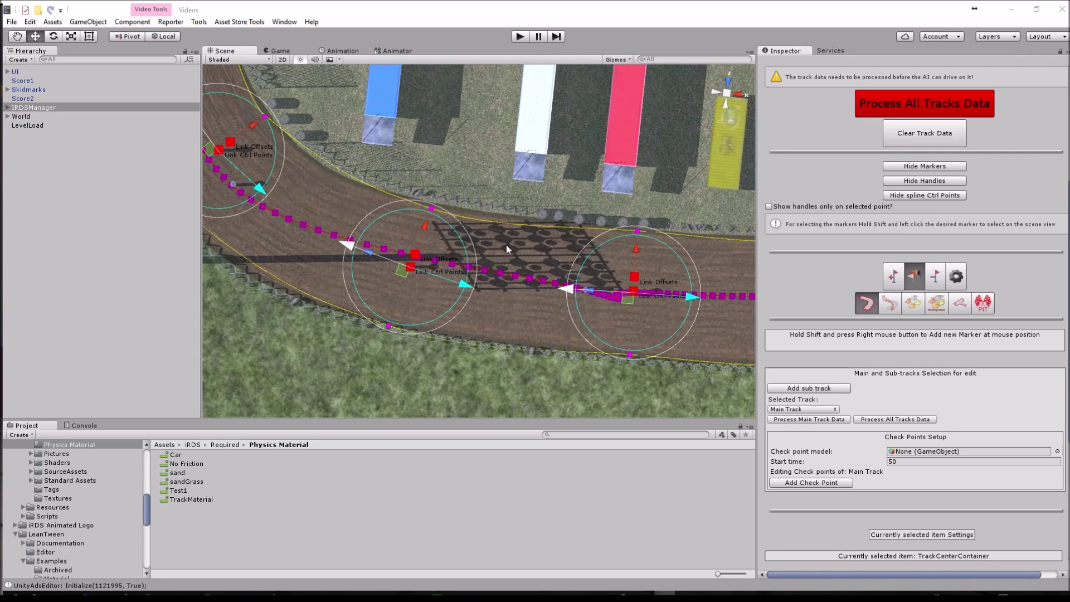
middle_drag(502, 243, 371, 176)
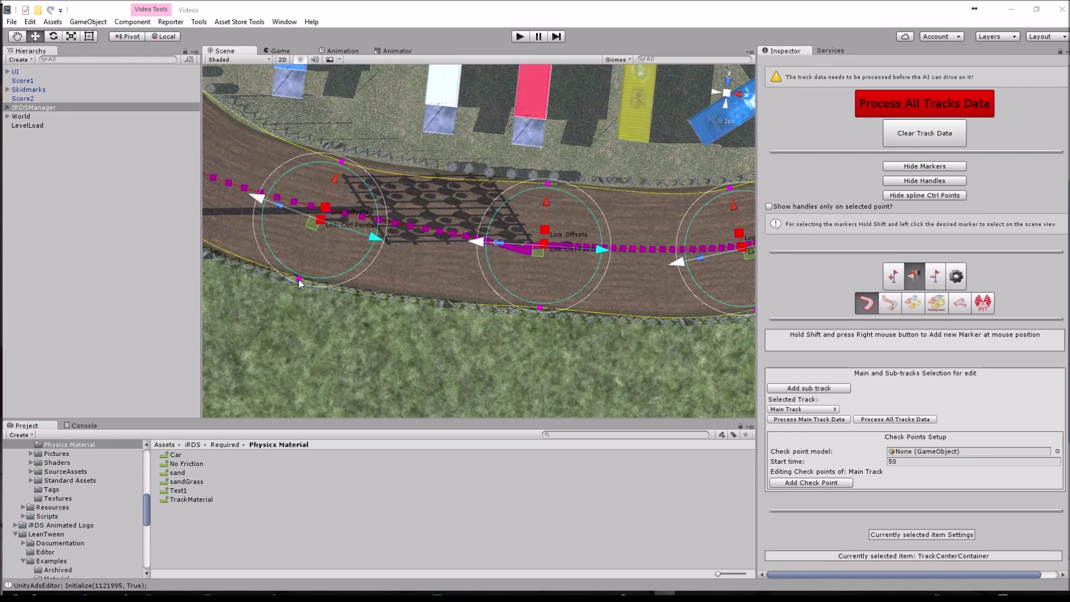
drag(299, 279, 301, 276)
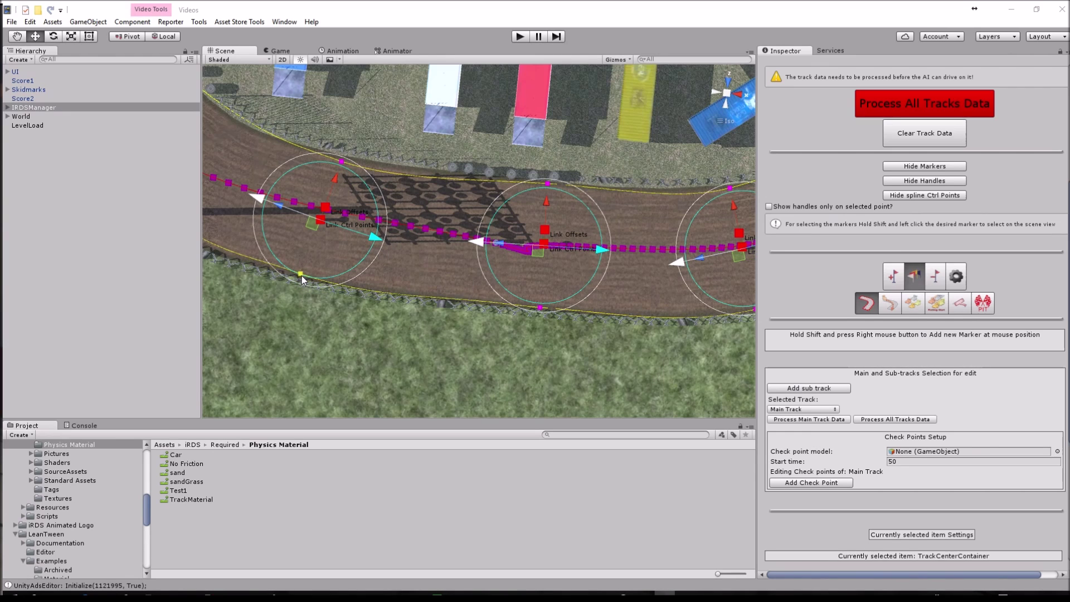
scroll(624, 246, down, 3)
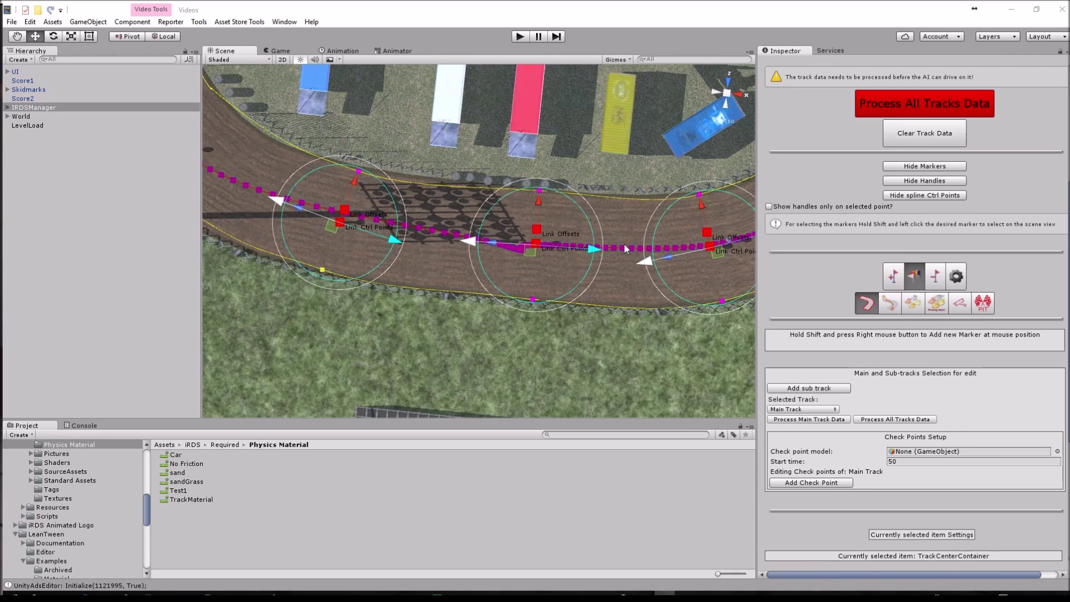
Switch to the add-marker mode and examine the center line and limits through the right-hand curve and along the upper straight
middle_drag(470, 222, 248, 266)
middle_drag(550, 245, 565, 205)
right_drag(362, 394, 501, 238)
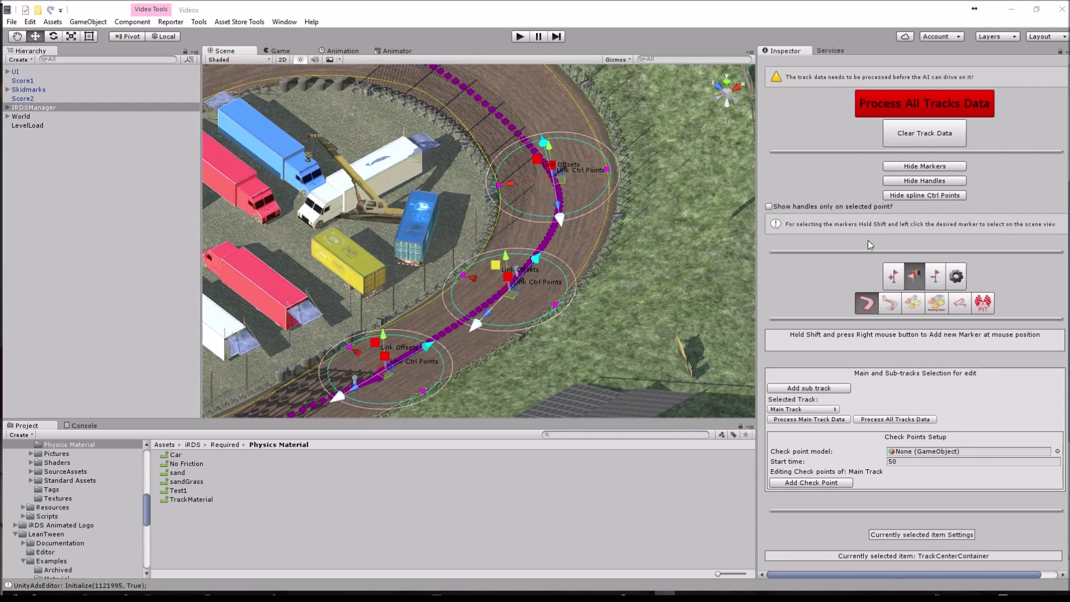
click(893, 279)
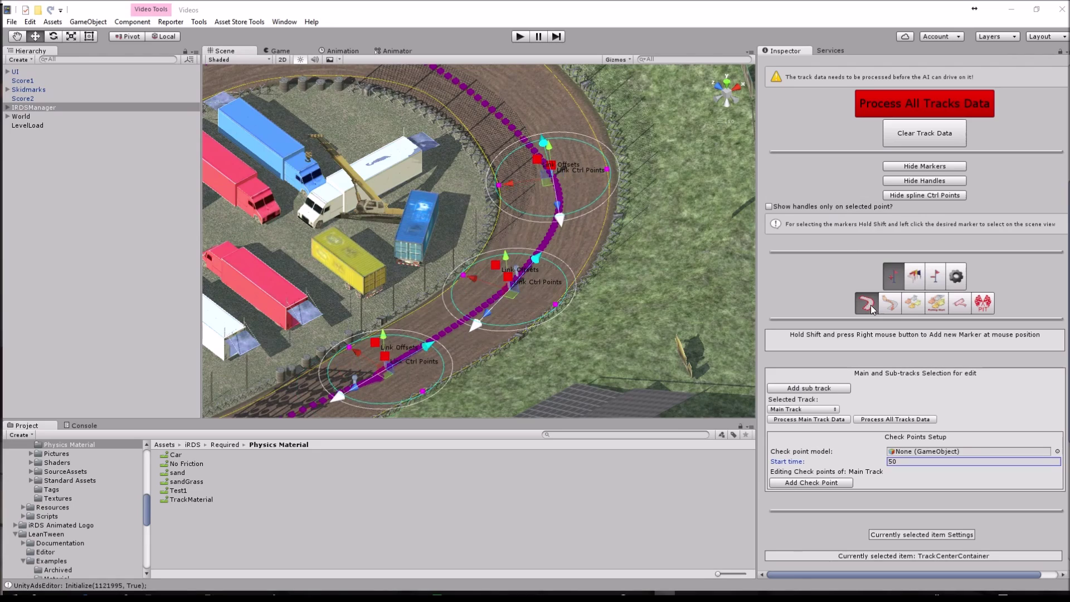
right_drag(509, 151, 367, 271)
scroll(489, 252, down, 9)
middle_drag(534, 223, 420, 323)
middle_drag(501, 176, 510, 267)
scroll(472, 264, up, 10)
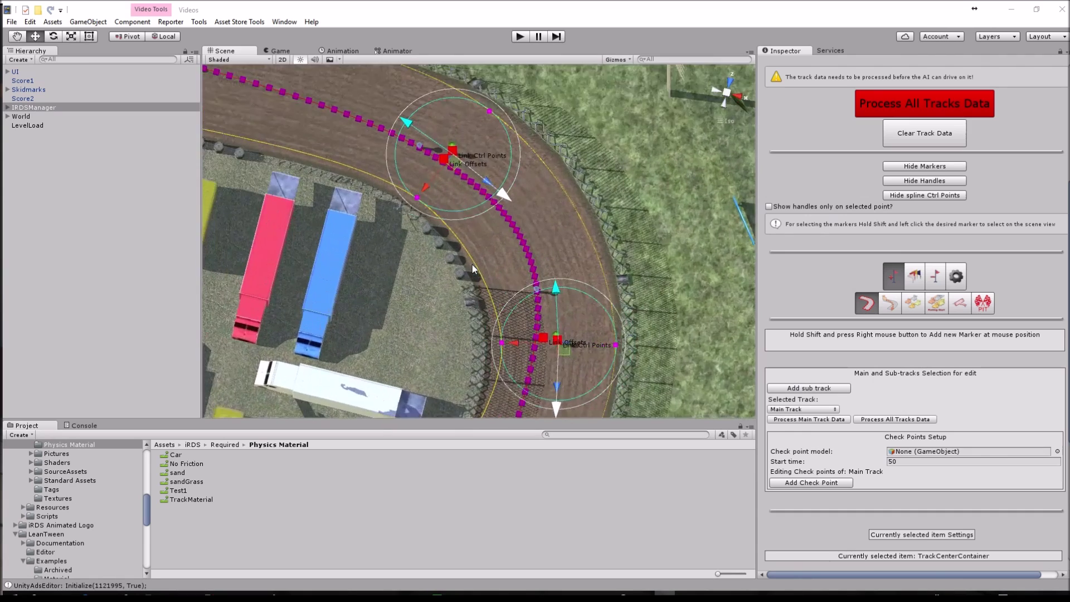
scroll(473, 264, up, 3)
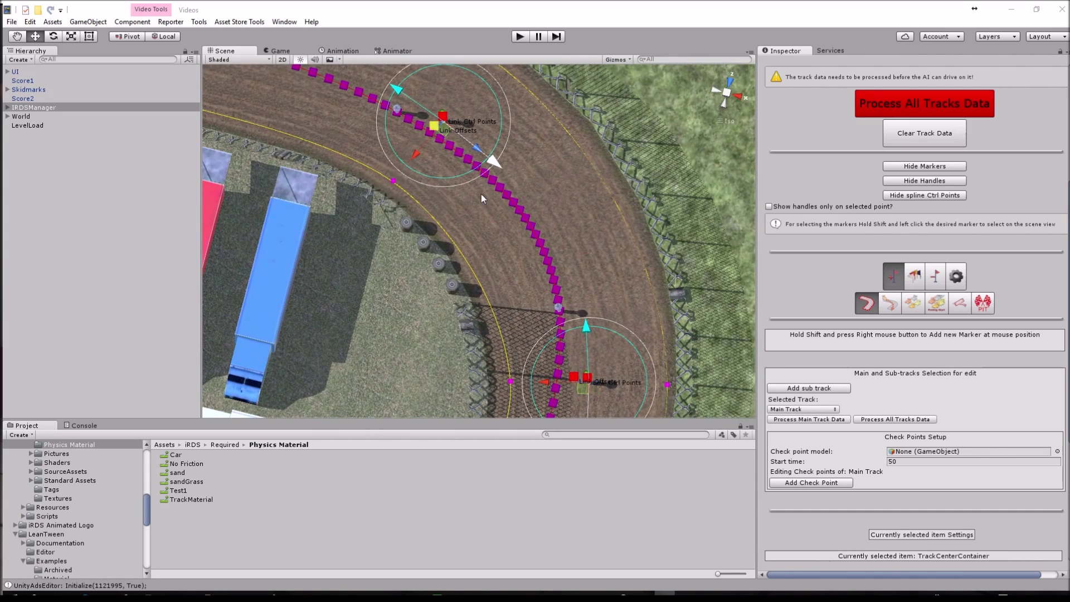
middle_drag(512, 269, 597, 225)
middle_drag(455, 208, 514, 360)
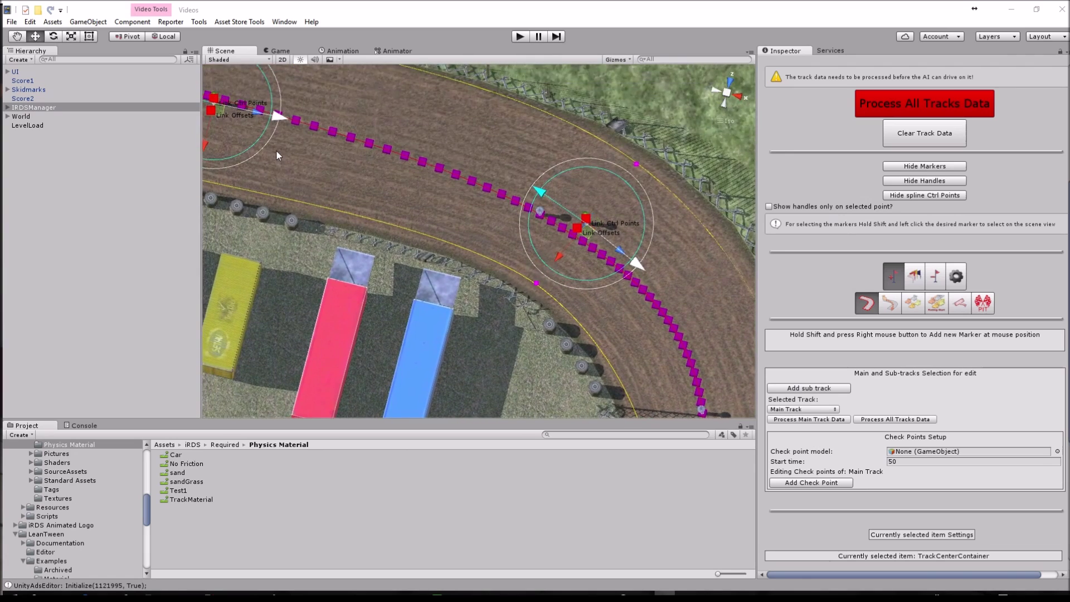
middle_drag(276, 153, 434, 314)
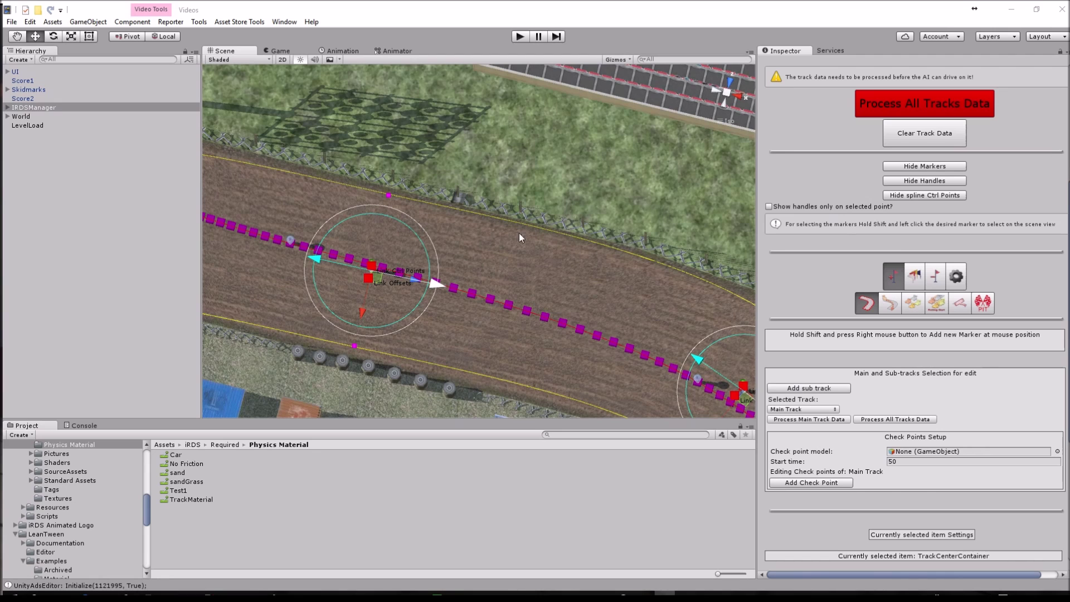
middle_drag(595, 270, 573, 236)
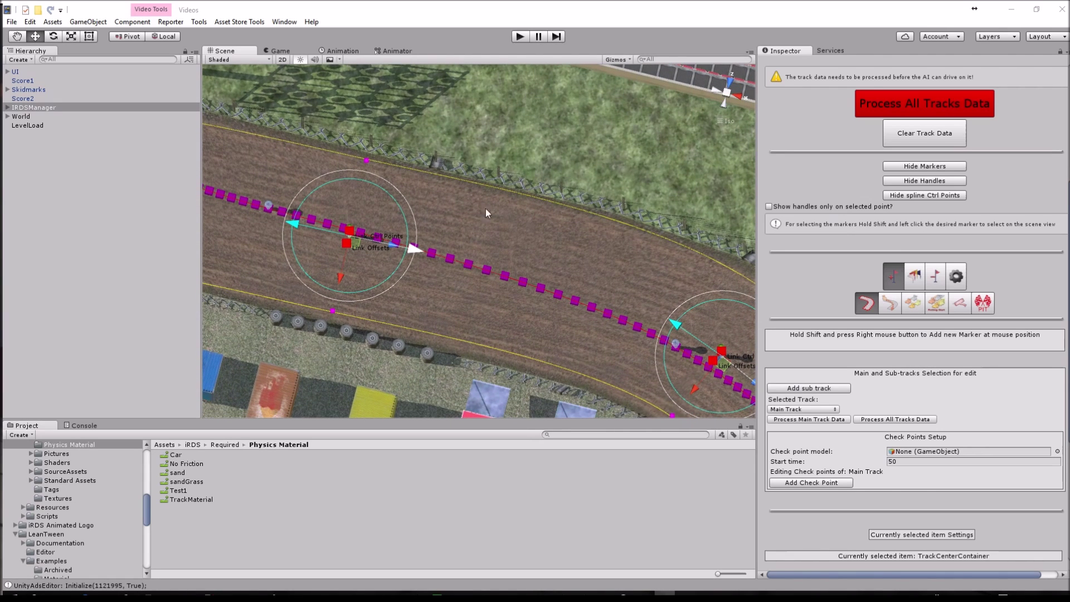
middle_drag(477, 206, 602, 262)
middle_drag(405, 215, 590, 210)
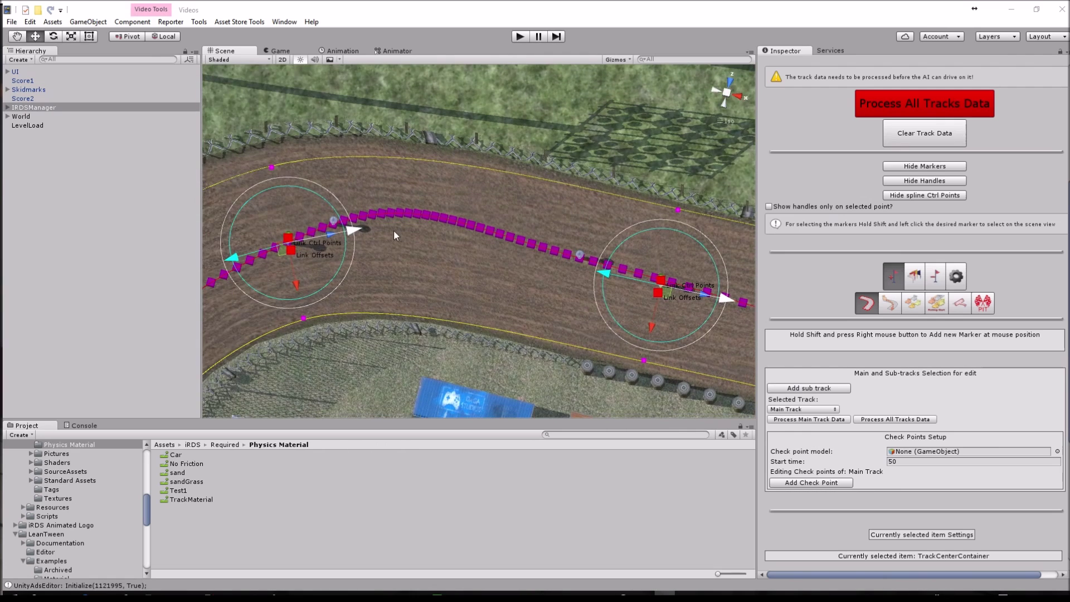
middle_drag(396, 259, 606, 227)
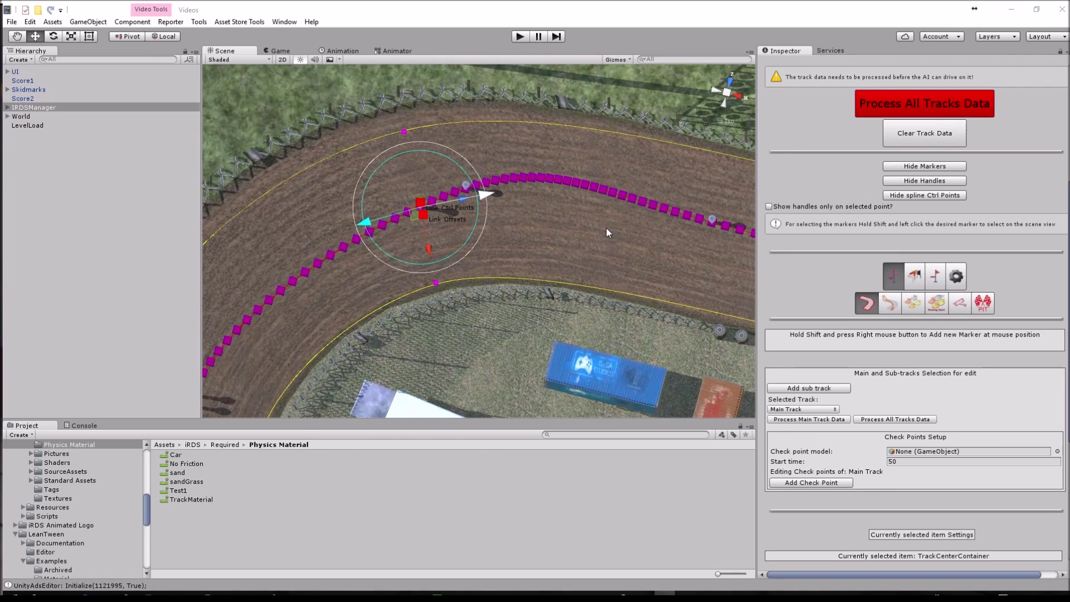
Switch to the race line waypoints and move the marker at the upper-left curve's exit toward the inside of the curve
click(884, 301)
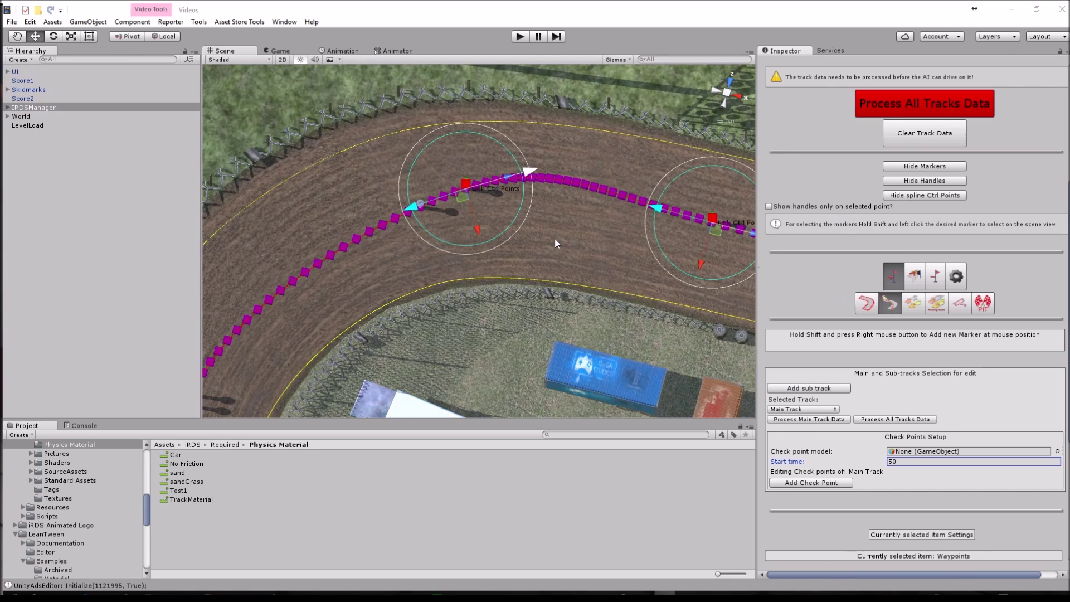
scroll(553, 239, down, 6)
scroll(554, 239, down, 2)
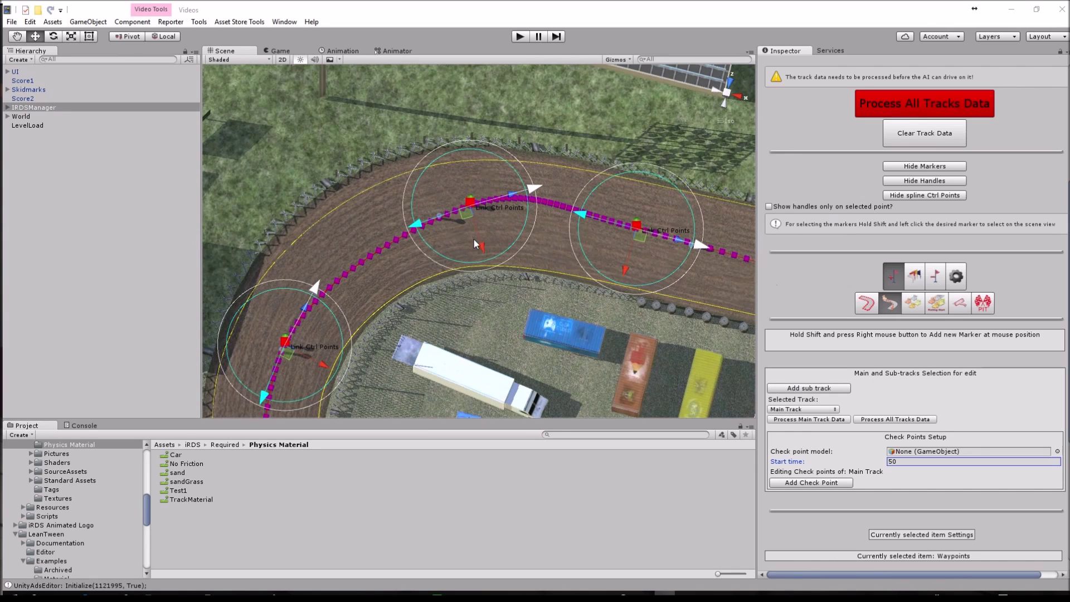
shift+click(469, 209)
mouse_move(468, 209)
mouse_down()
mouse_move(420, 224)
mouse_move(424, 238)
mouse_up()
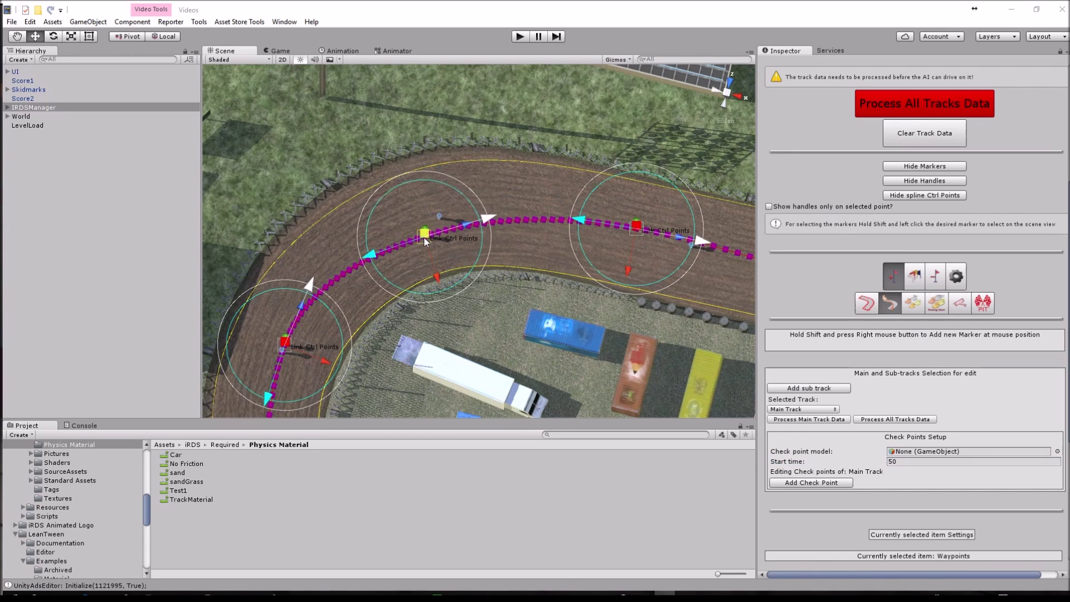
Delete one of the two closely spaced race line markers on the lower straight
scroll(510, 252, down, 5)
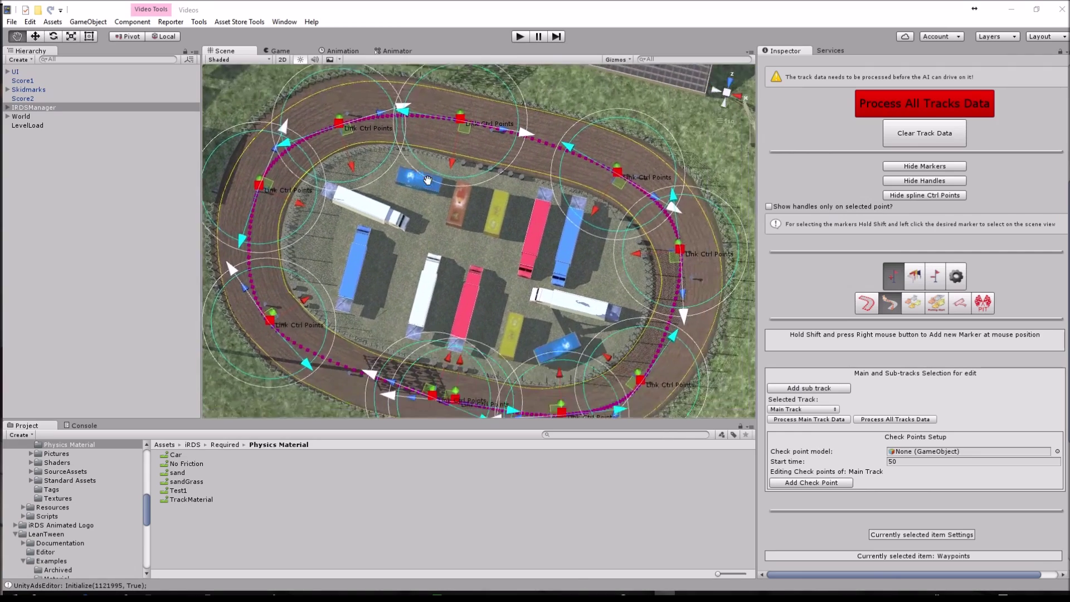
click(934, 277)
scroll(532, 209, up, 6)
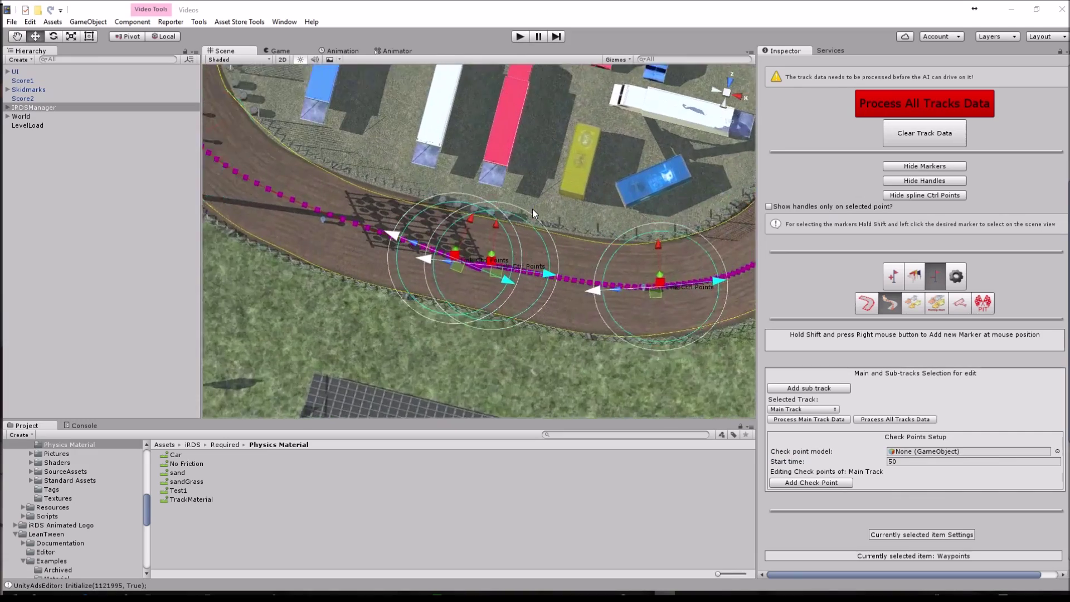
click(497, 271)
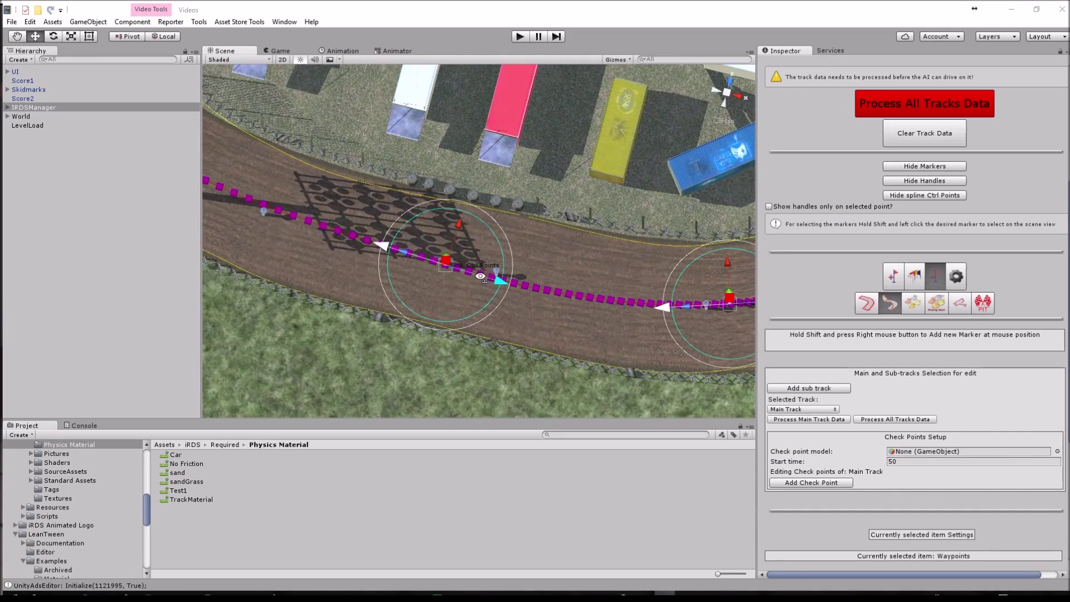
Delete the race line marker at the top of the upper-left curve, between the left-side marker and the upper straight marker
right_click(565, 286)
scroll(563, 284, down, 5)
middle_drag(441, 186, 487, 295)
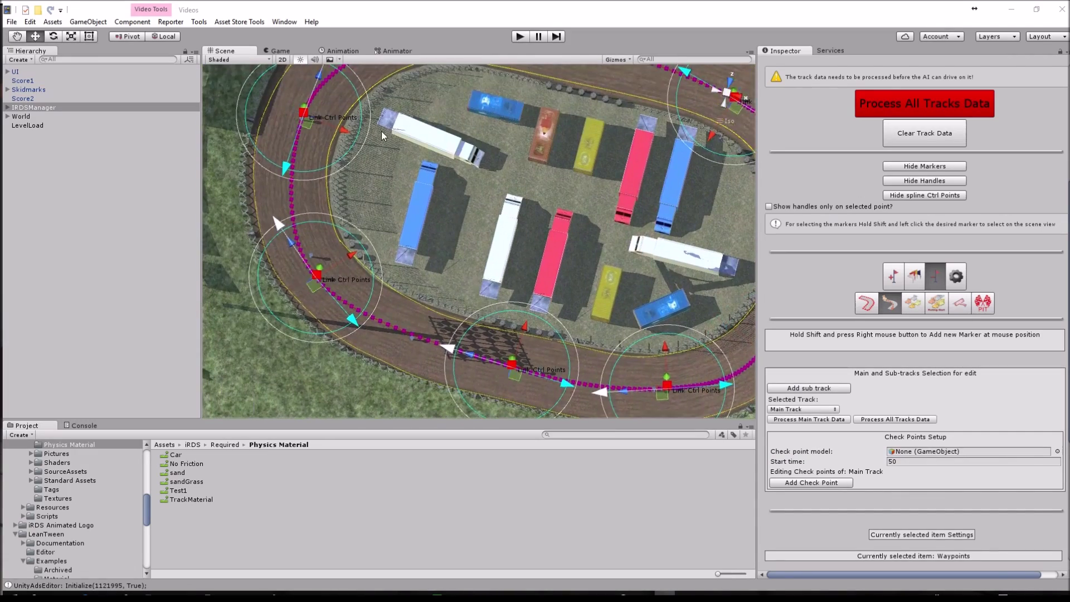
middle_drag(383, 150, 437, 284)
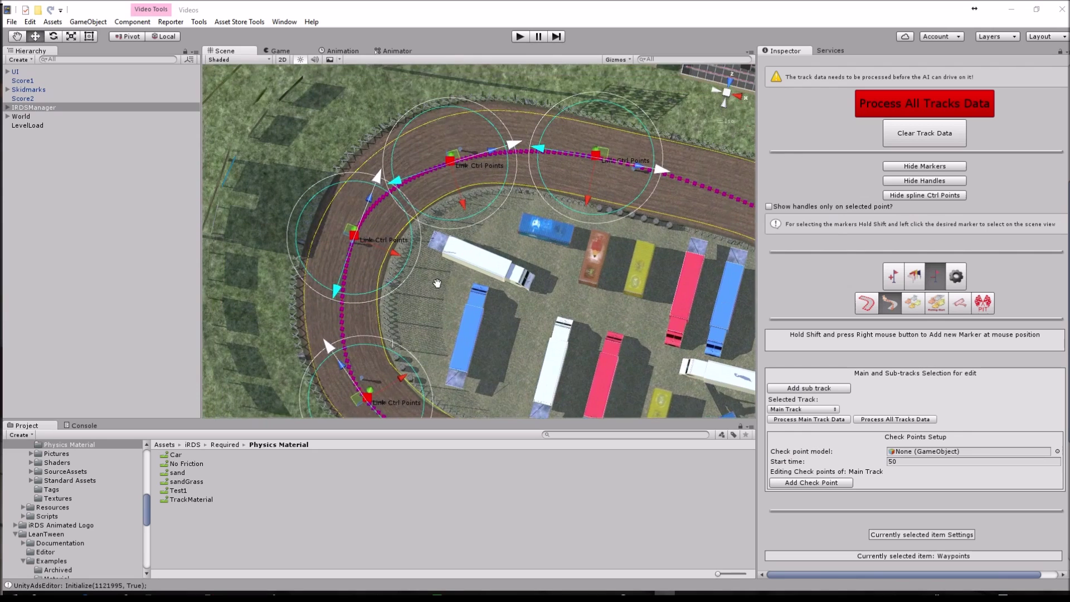
shift+click(450, 162)
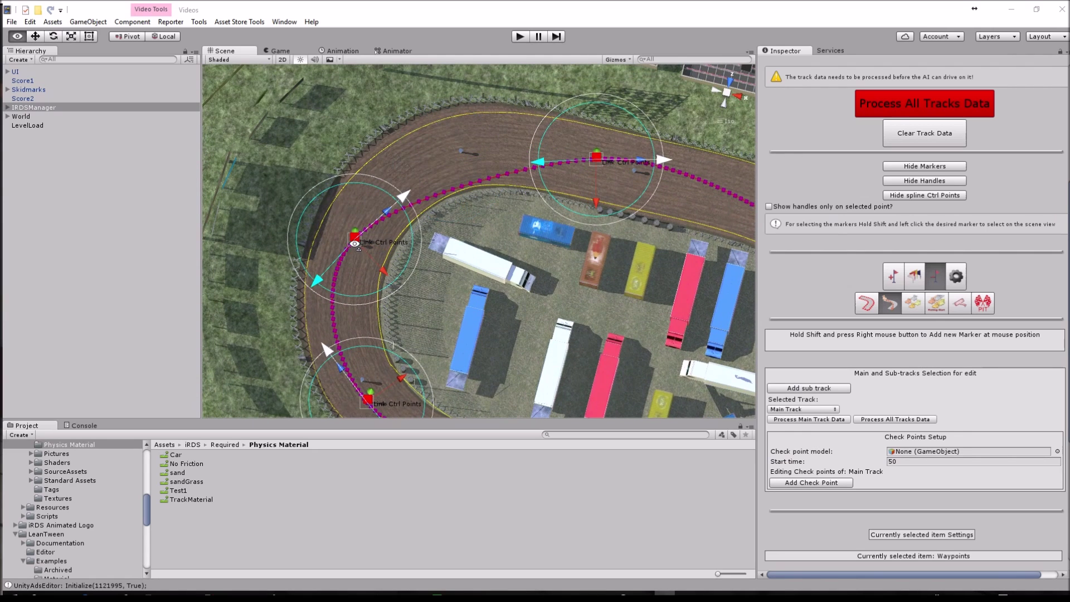
Move the upper-left and lower-left curve markers of the race line inward, and shift the upper straight marker back toward the upper-left curve
drag(353, 242, 389, 214)
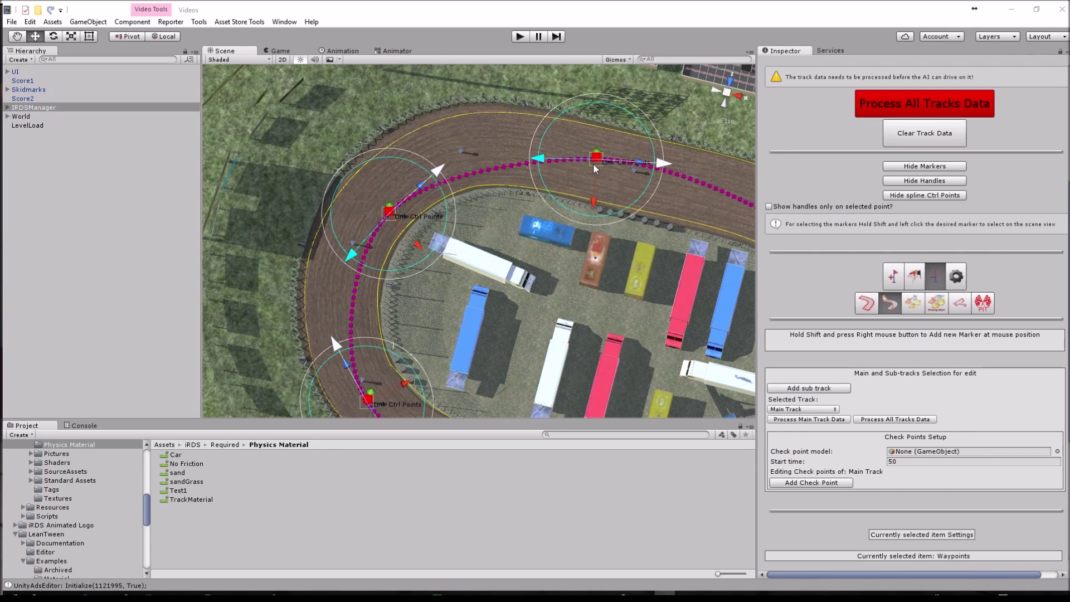
drag(595, 162, 549, 160)
middle_drag(578, 224, 567, 136)
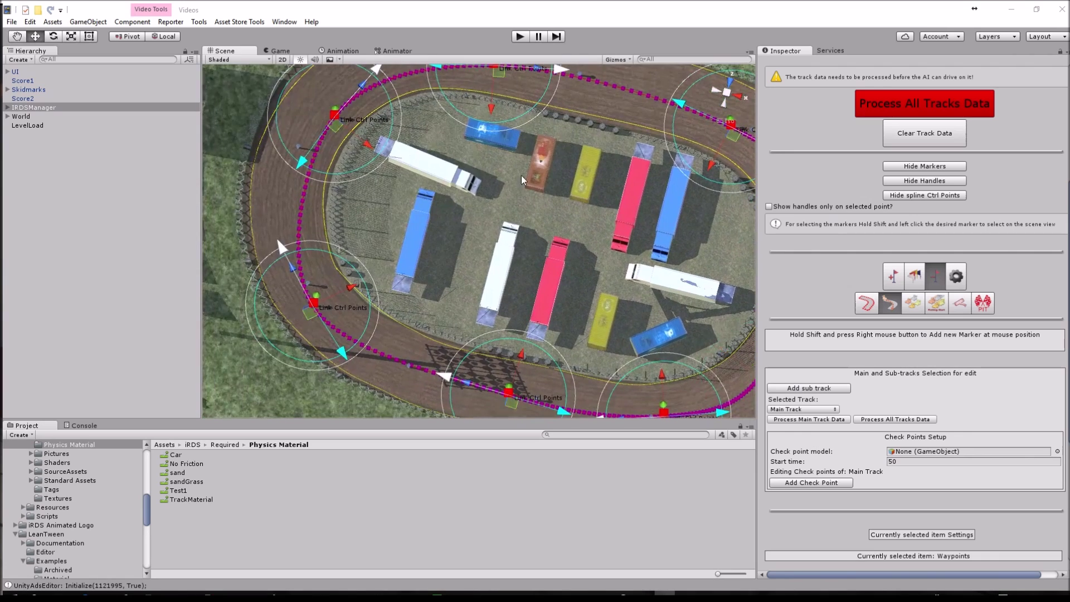
shift+drag(312, 306, 326, 289)
Delete the race line marker in the lower-right curve between the lower straight and the right-hand curve markers
middle_drag(430, 320, 305, 268)
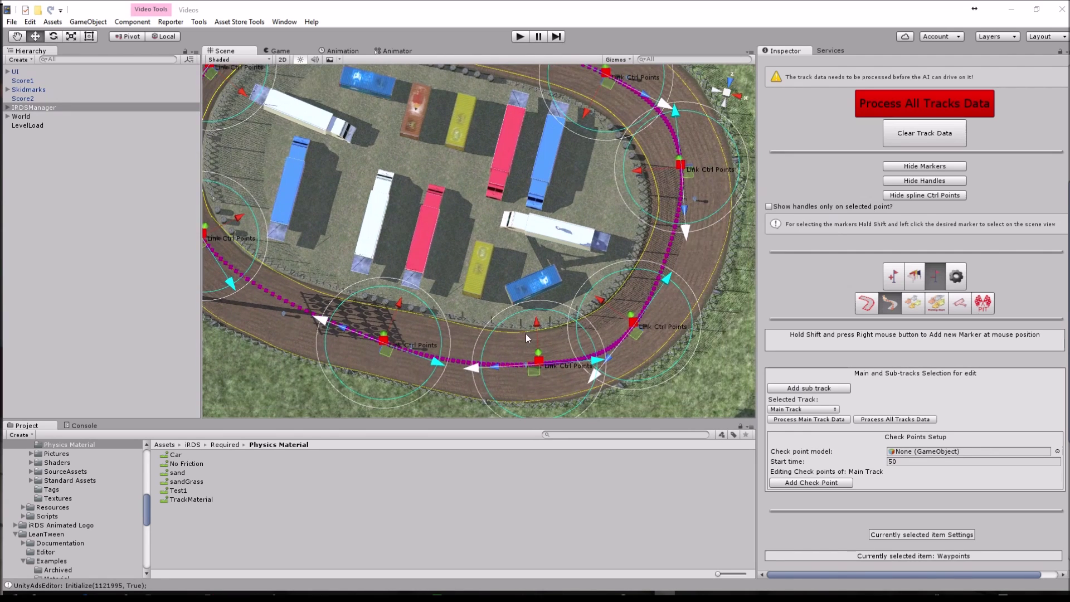
shift+click(634, 323)
key(Delete)
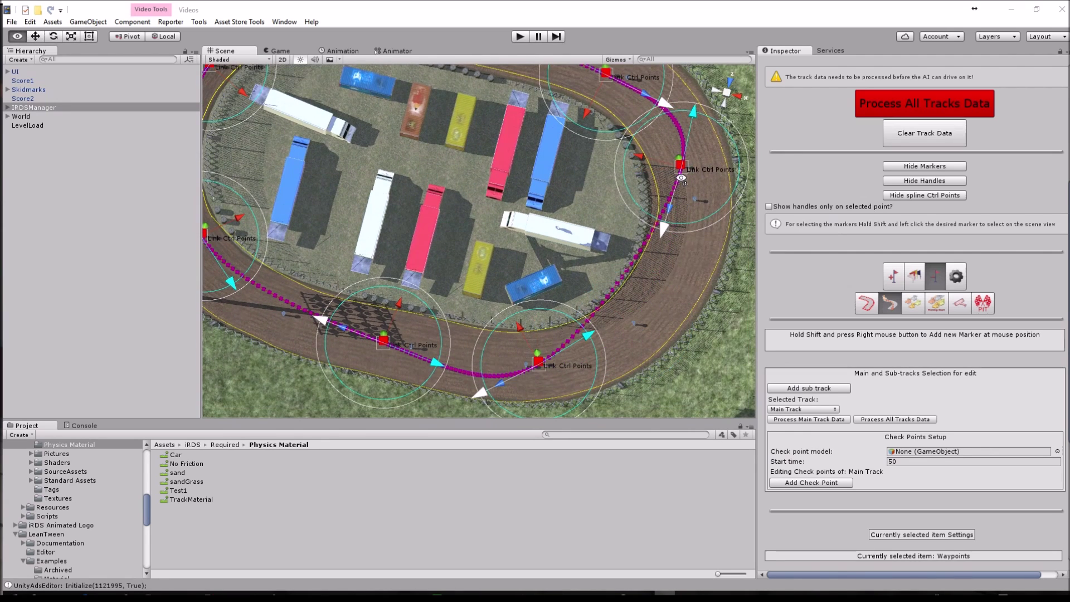
Reposition the right-hand curve marker near the middle of the bend and spread the two lower straight markers apart to smooth the race line
mouse_move(680, 170)
mouse_down()
mouse_move(683, 242)
mouse_move(669, 242)
mouse_up()
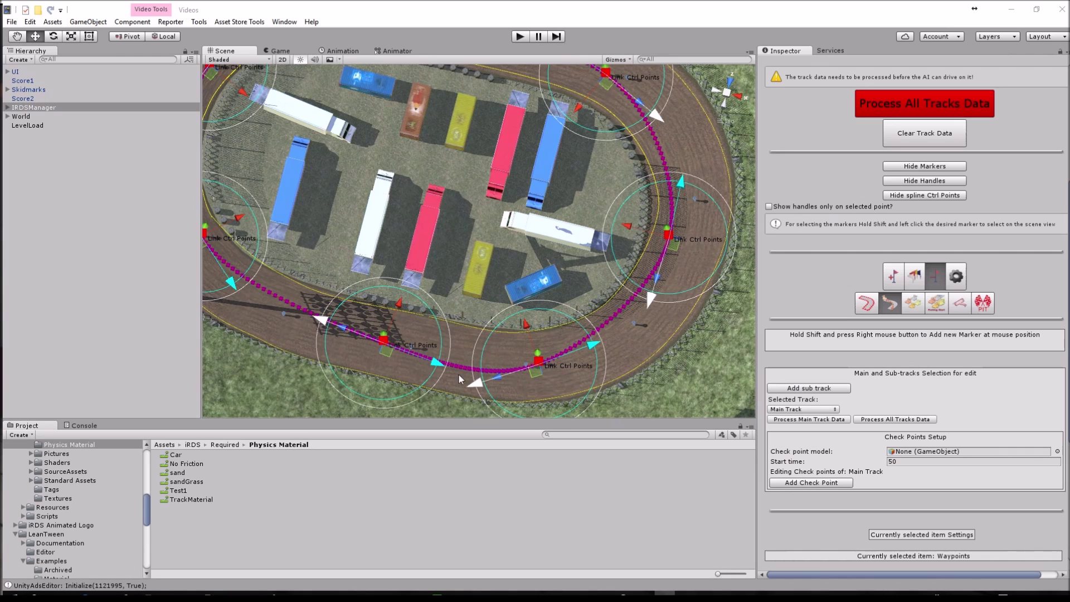
drag(376, 349, 354, 338)
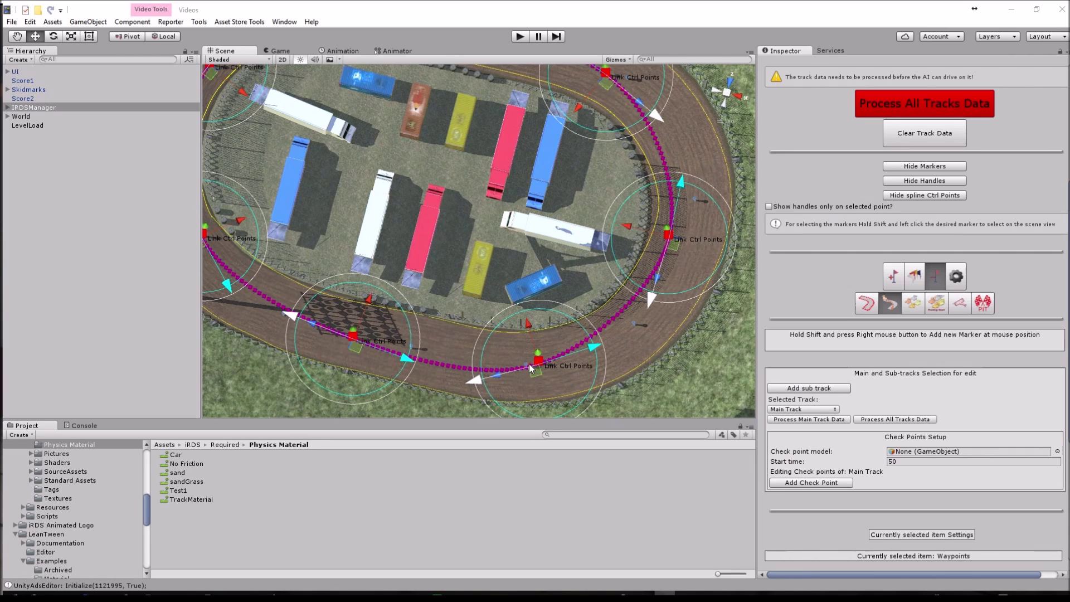
drag(542, 365, 573, 353)
middle_drag(660, 221, 569, 284)
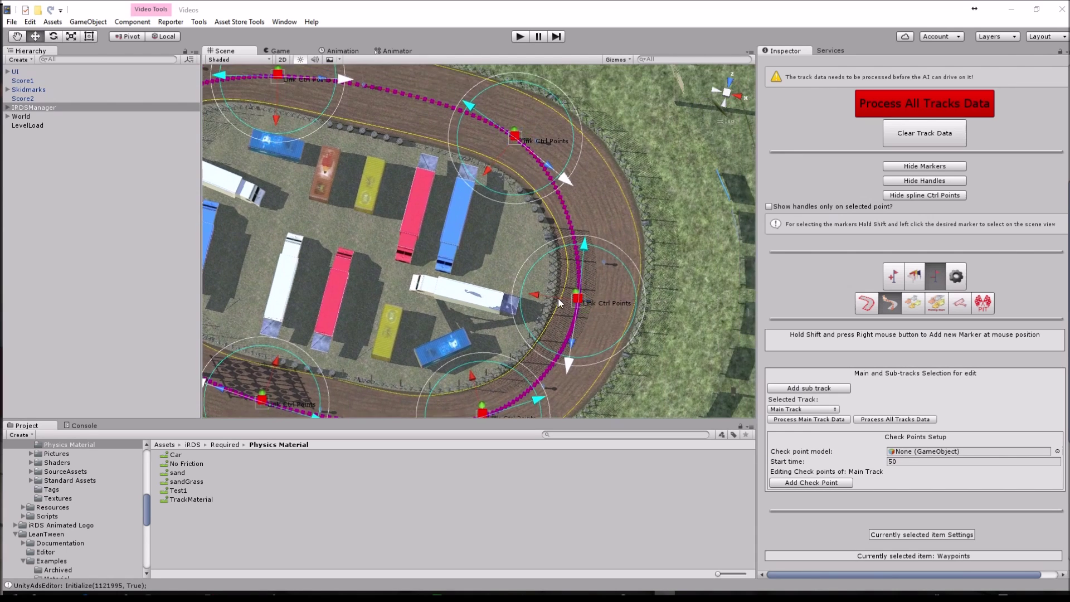
drag(584, 302, 591, 294)
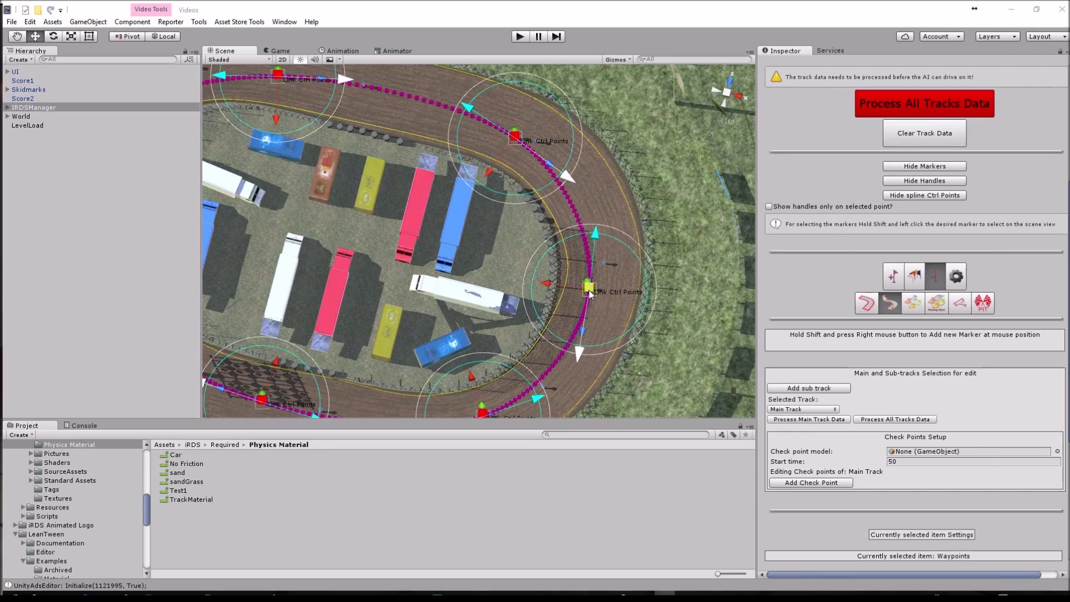
Process all tracks data with the adjusted race line
scroll(383, 269, down, 8)
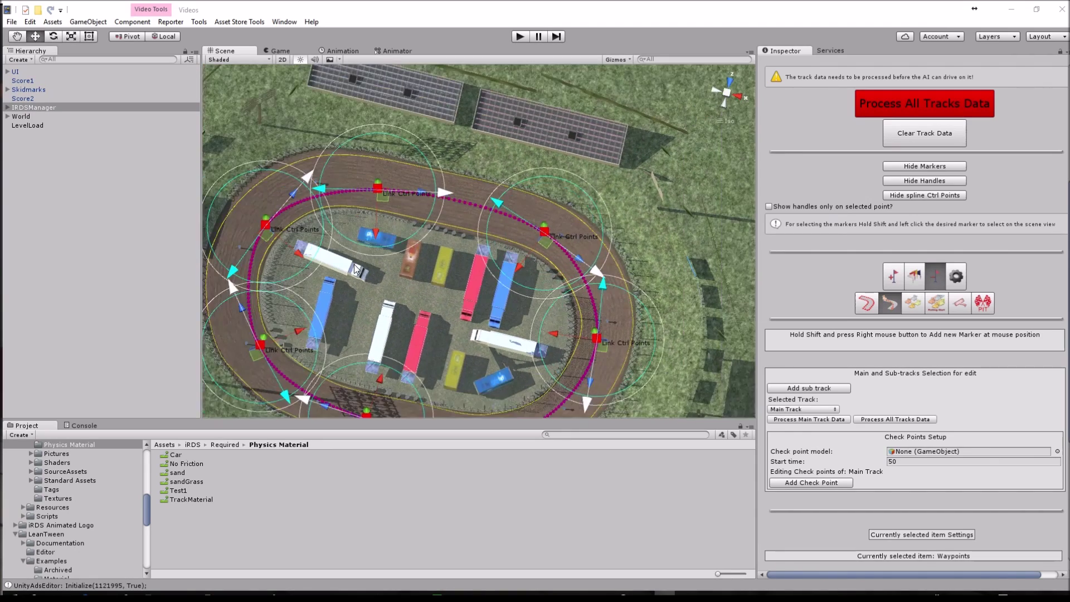
click(608, 279)
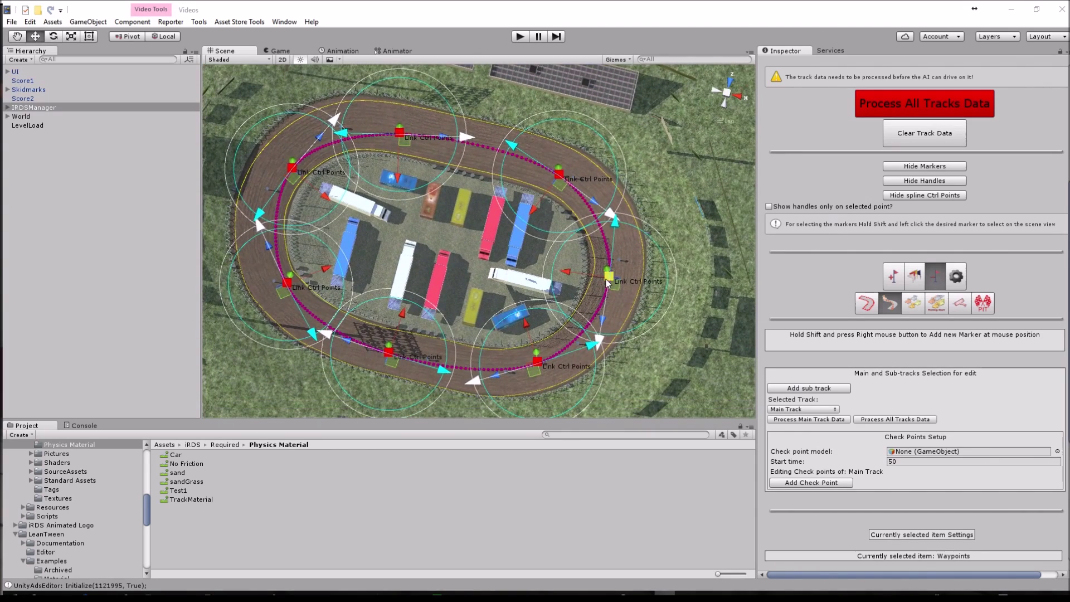
click(881, 112)
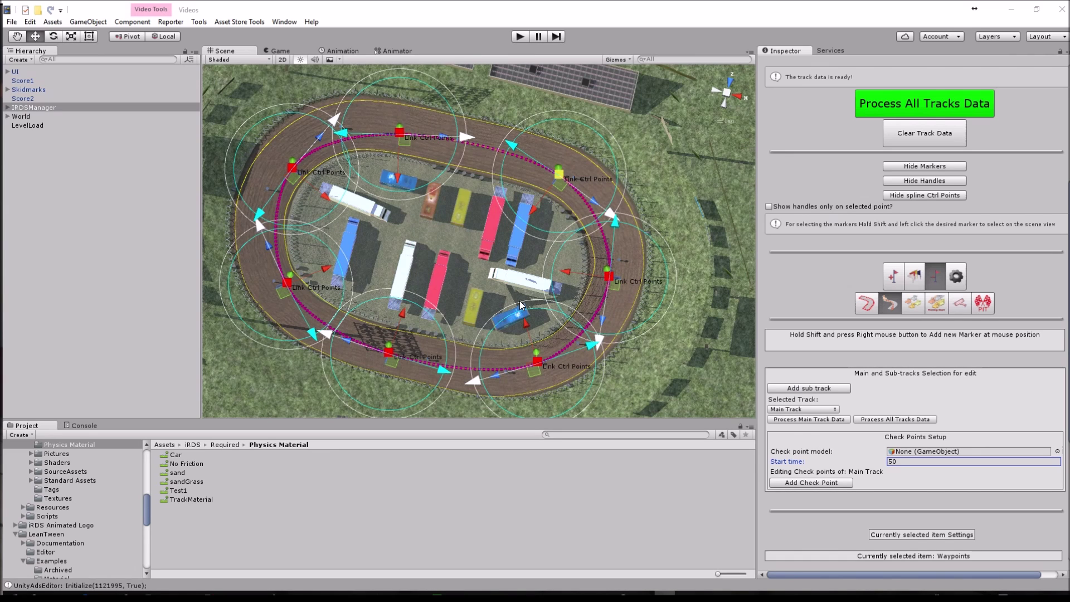
Examine the race line waypoints closely from the upper-right curve along the upper straight
scroll(477, 304, up, 5)
middle_drag(479, 239, 349, 393)
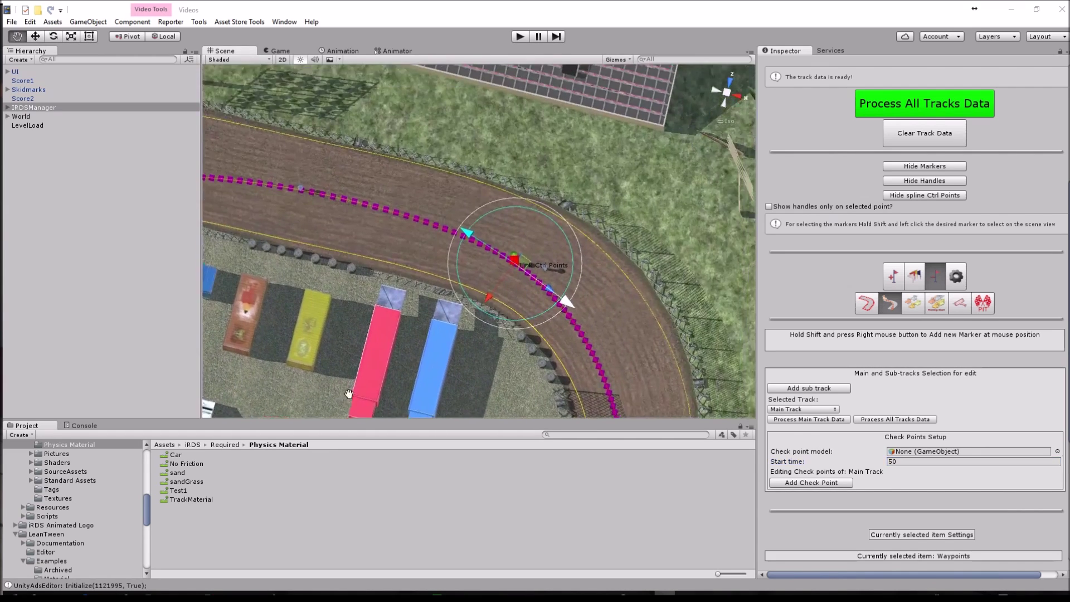
scroll(372, 376, up, 10)
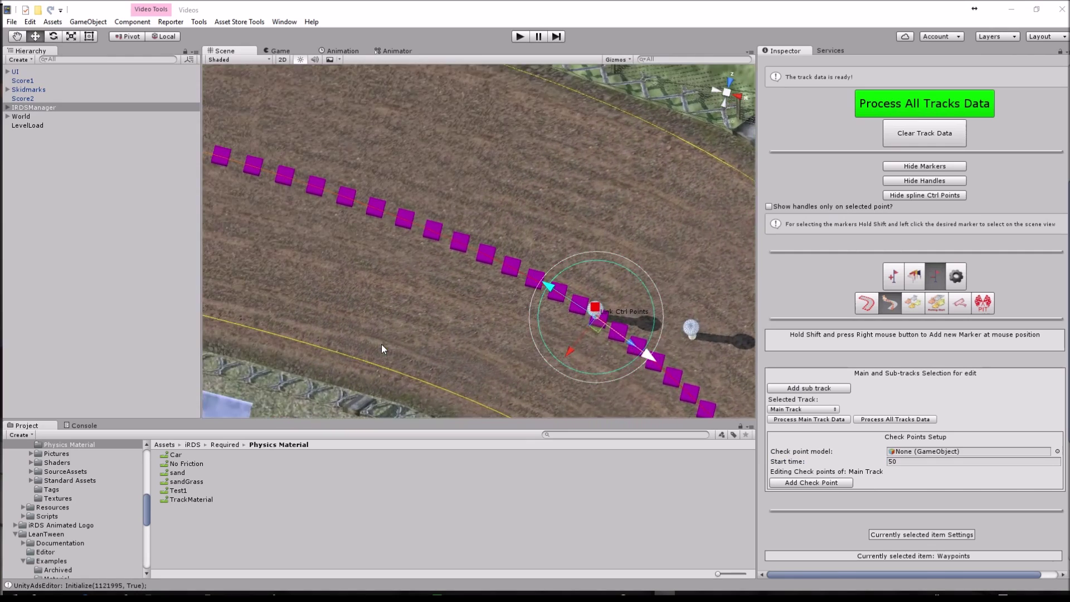
scroll(382, 343, up, 3)
middle_drag(407, 252, 570, 331)
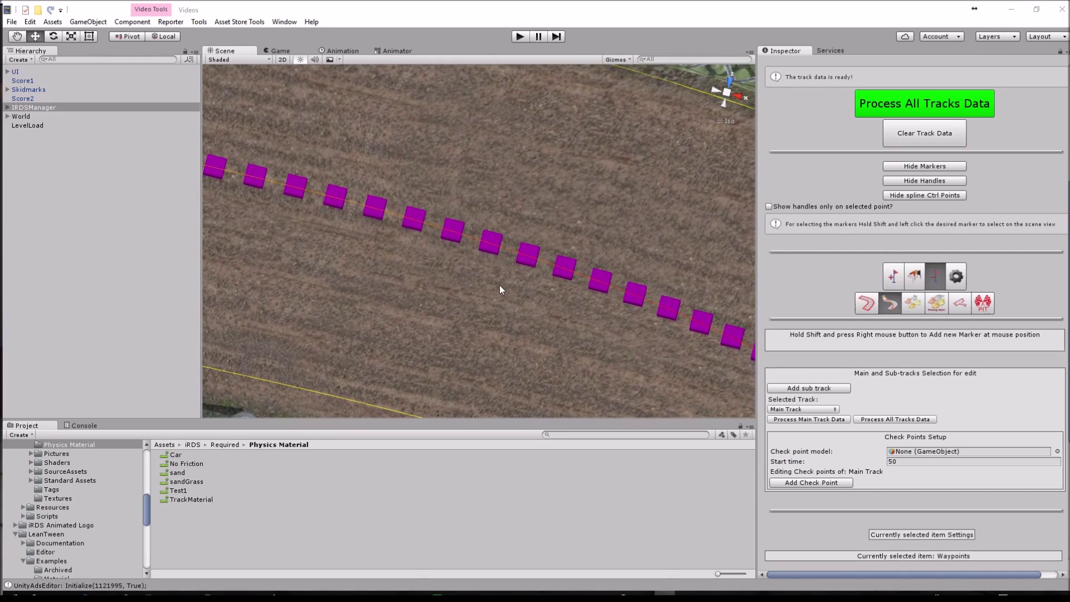
middle_drag(406, 294, 480, 283)
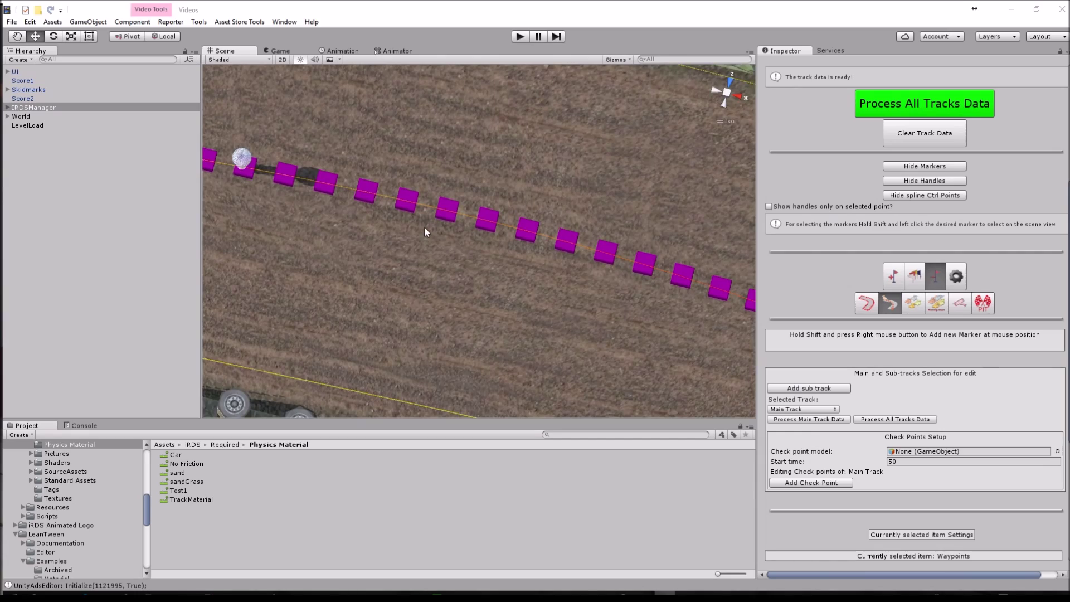
mouse_move(406, 228)
middle_down()
mouse_move(509, 282)
mouse_move(540, 284)
middle_up()
middle_drag(319, 247, 563, 271)
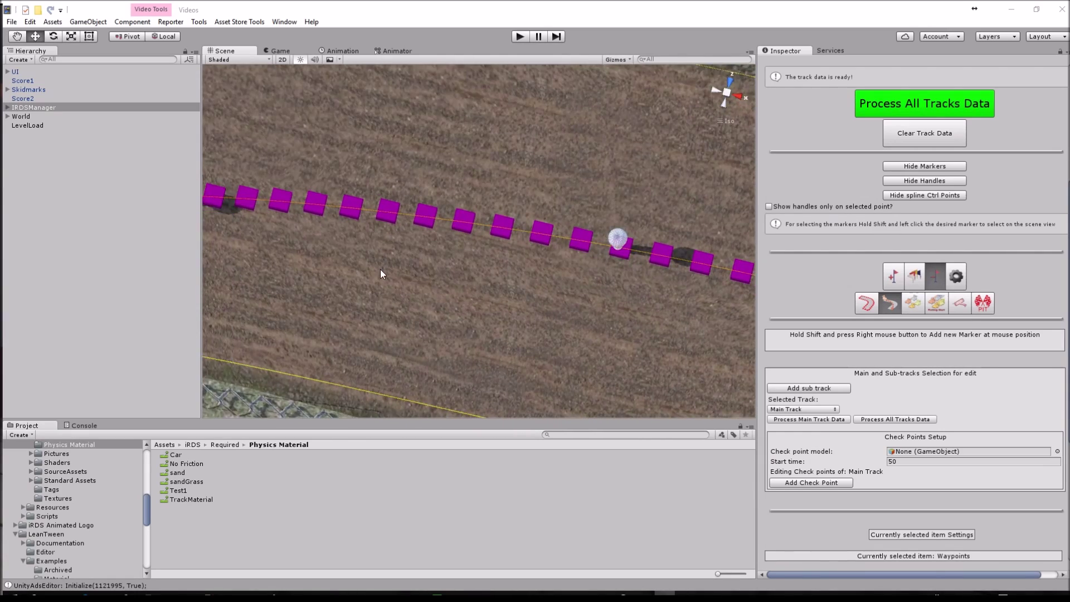
scroll(380, 269, down, 8)
middle_drag(294, 276, 412, 214)
middle_drag(282, 254, 598, 40)
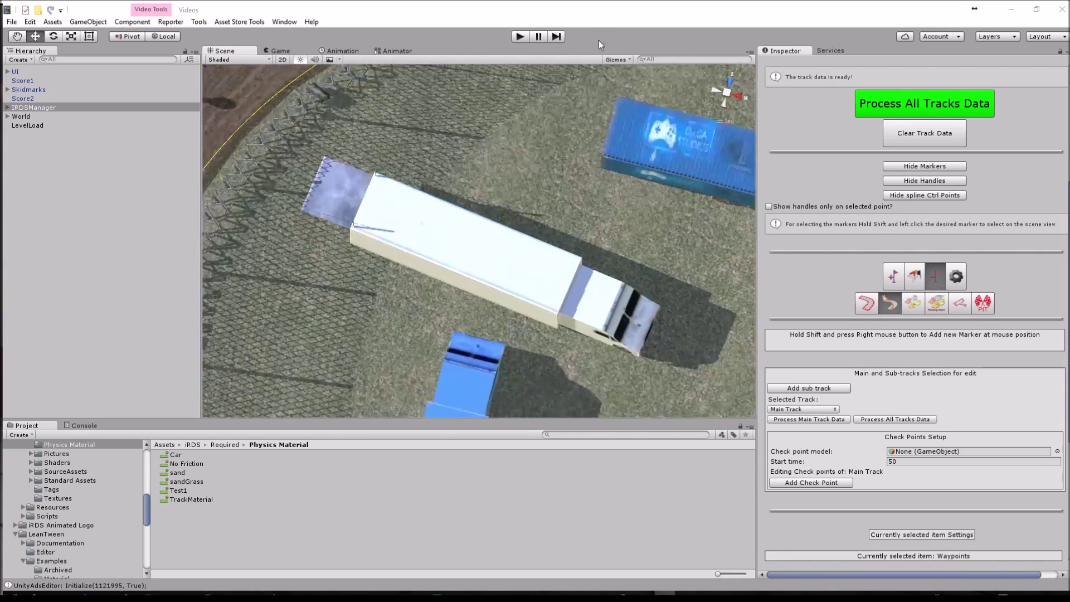
Examine the race line waypoints along the lower straight and around the right-hand curve, and review the line around the whole oval
scroll(471, 200, down, 8)
middle_drag(468, 411, 349, 162)
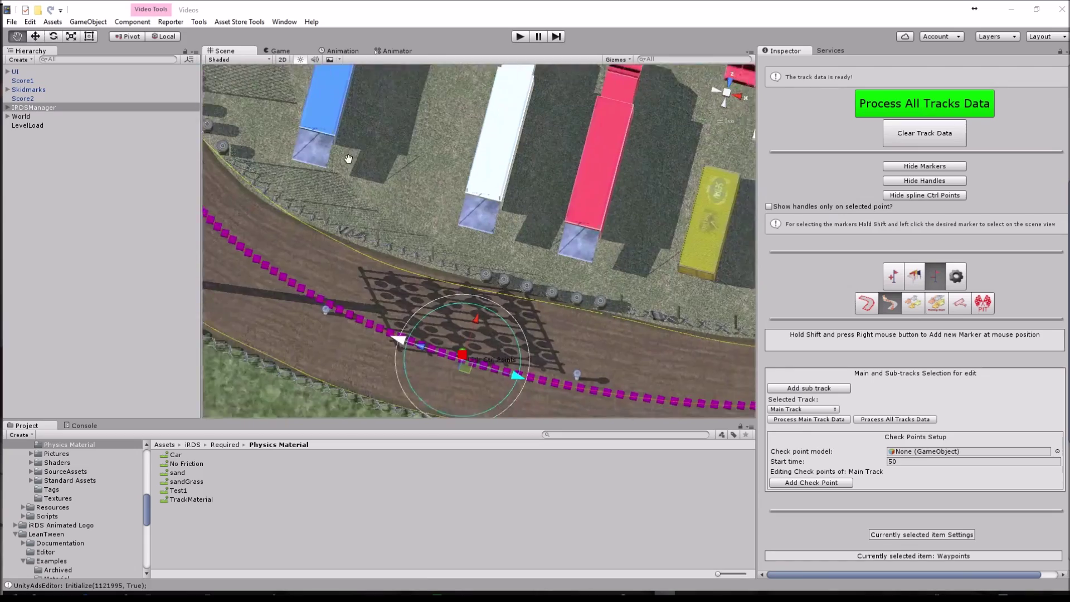
middle_drag(456, 211, 427, 172)
middle_drag(518, 216, 447, 173)
scroll(446, 173, up, 4)
middle_drag(583, 233, 338, 188)
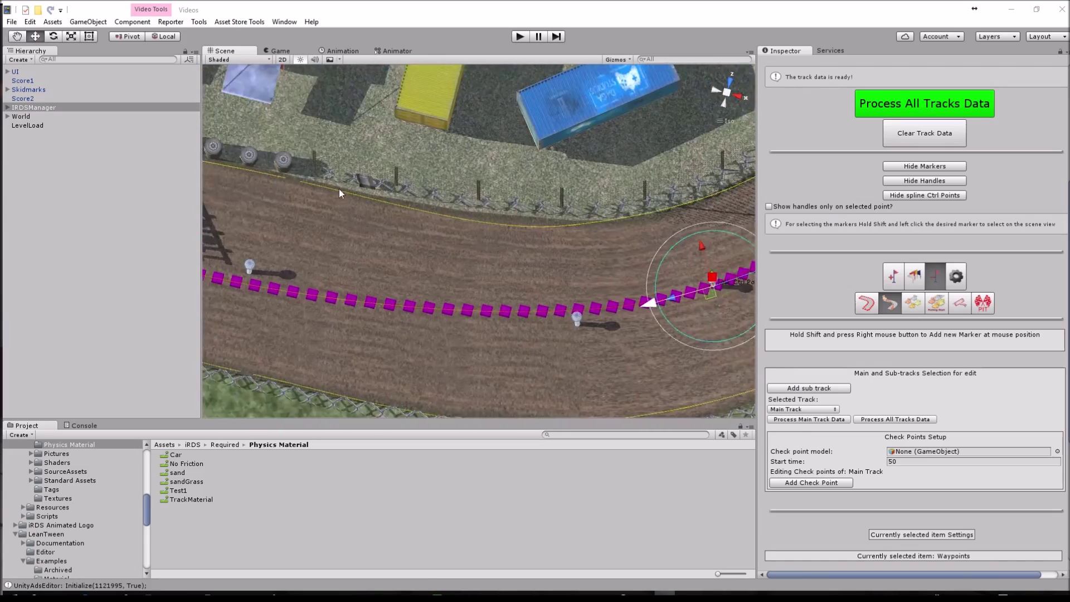
middle_drag(714, 197, 498, 248)
middle_drag(498, 191, 400, 313)
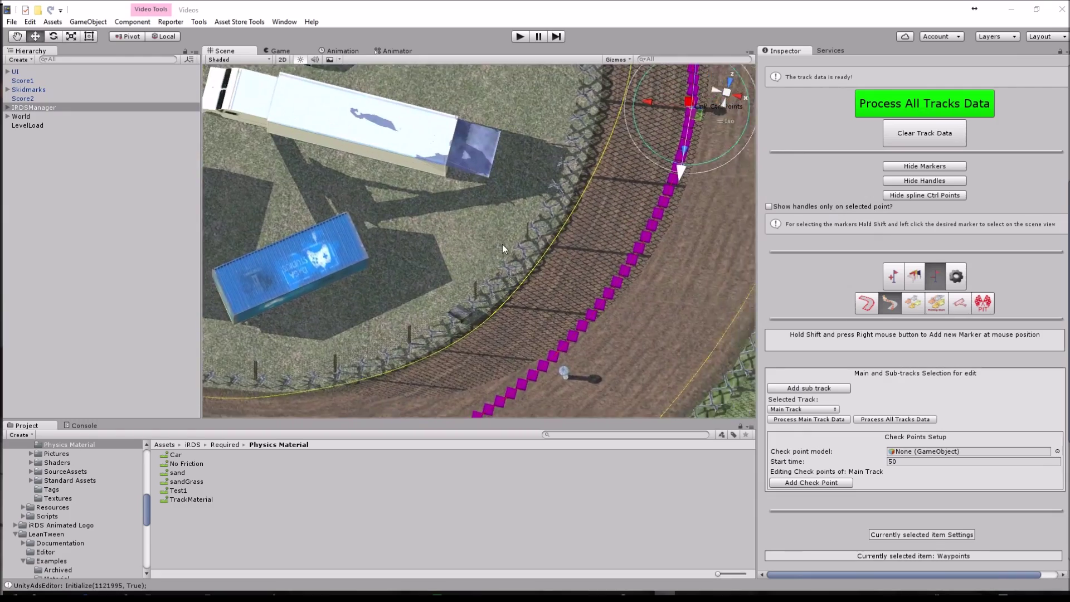
scroll(503, 244, down, 9)
middle_drag(491, 187, 478, 335)
scroll(419, 161, down, 10)
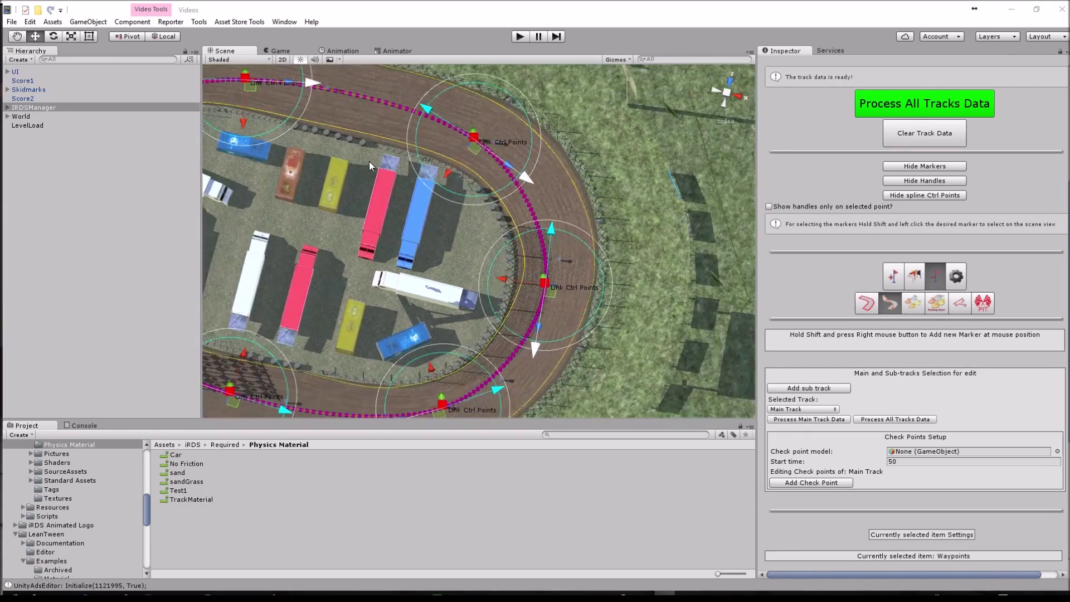
middle_drag(391, 137, 539, 174)
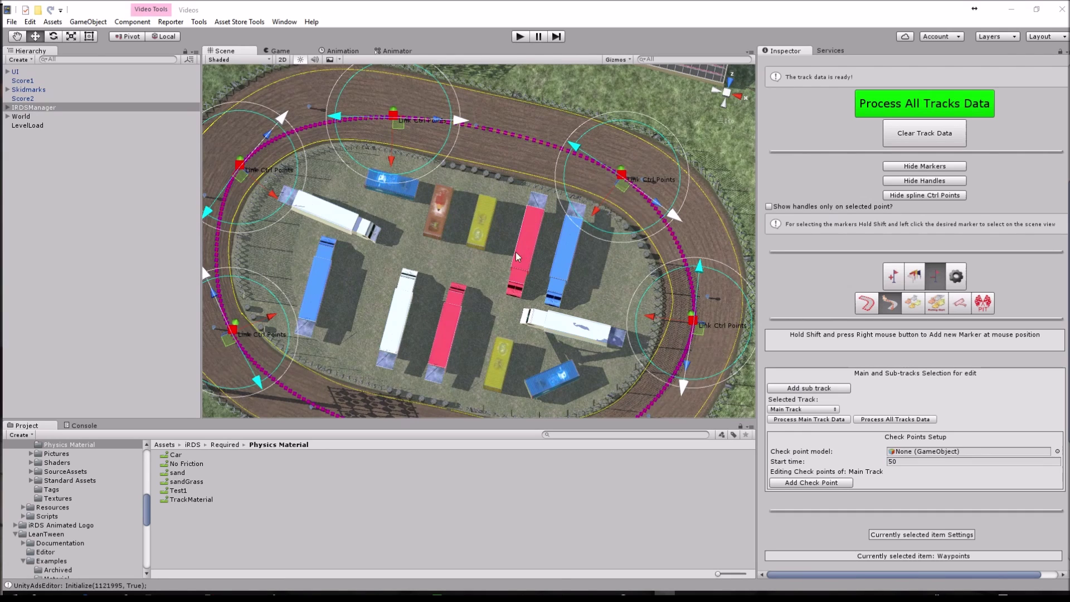
scroll(481, 249, down, 1)
middle_drag(486, 245, 556, 178)
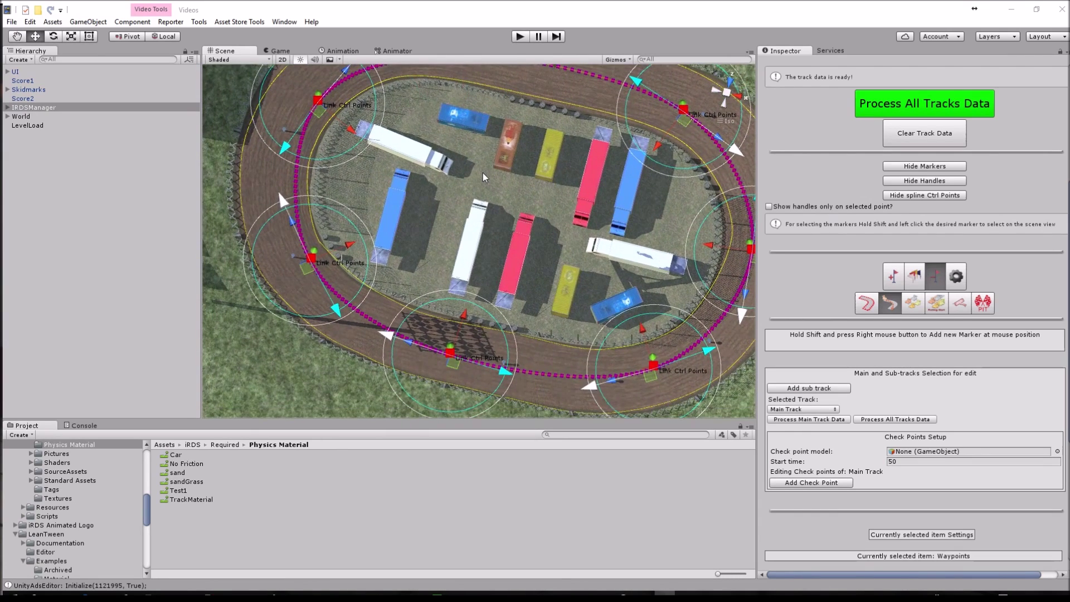
Shift the upper-left curve's race line marker down the curve and the upper straight marker toward that curve, and reprocess all tracks data
middle_drag(440, 183, 507, 320)
scroll(411, 284, up, 12)
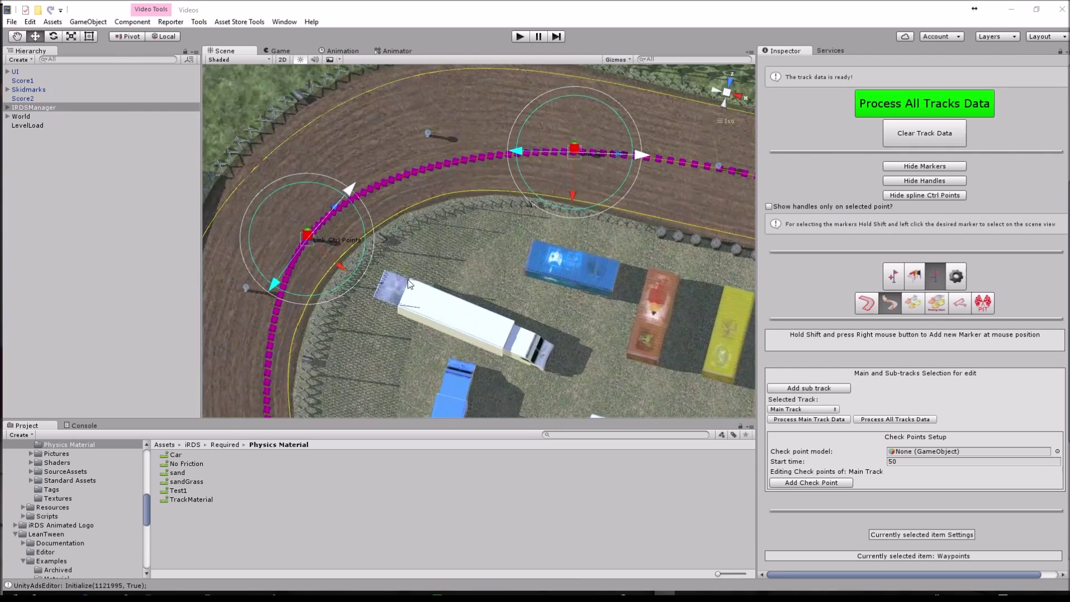
drag(310, 245, 297, 274)
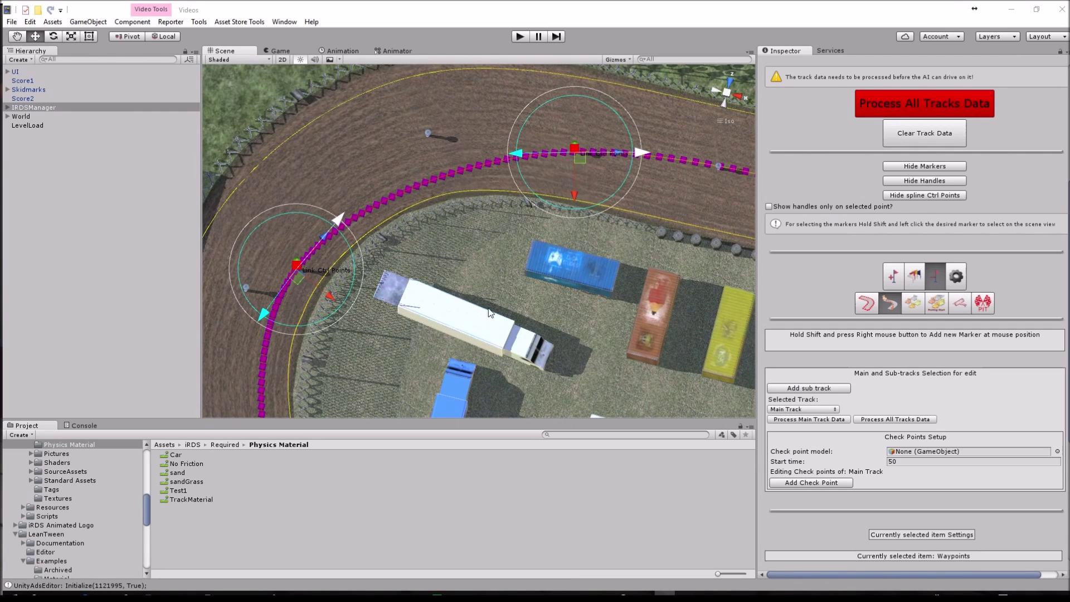
scroll(489, 309, down, 3)
shift+click(543, 185)
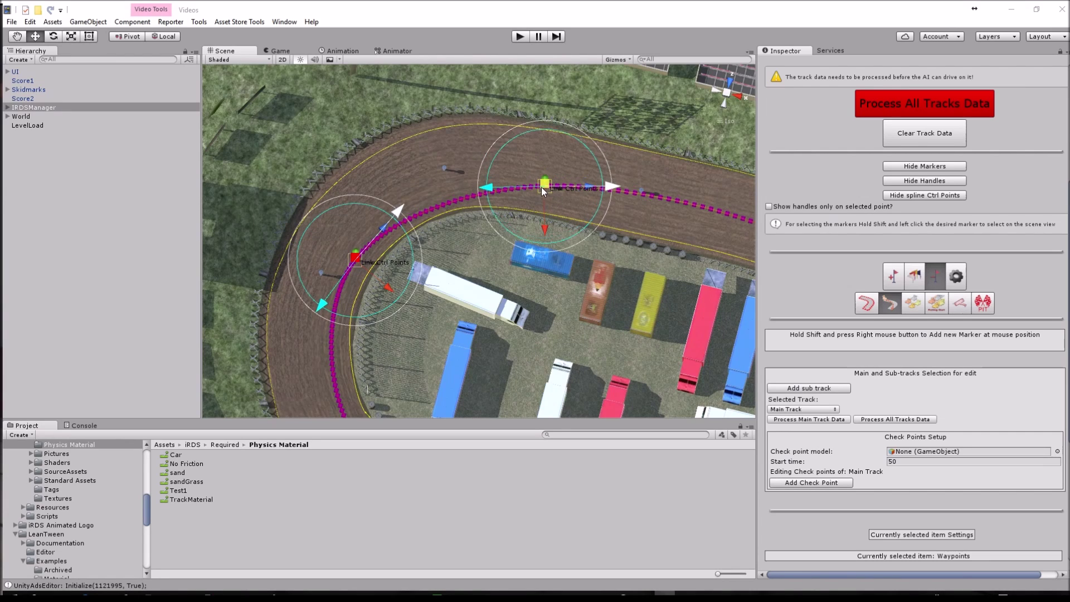
drag(542, 188, 523, 185)
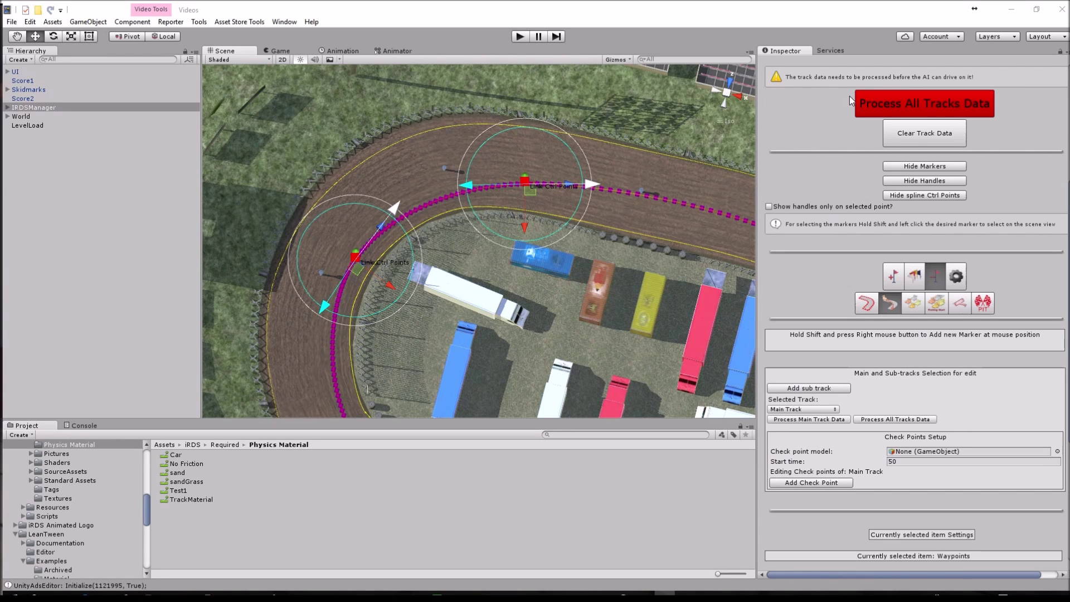
click(869, 104)
Check the reprocessed waypoints on the upper straight and follow the race line through the right-hand curve
middle_drag(679, 249, 441, 231)
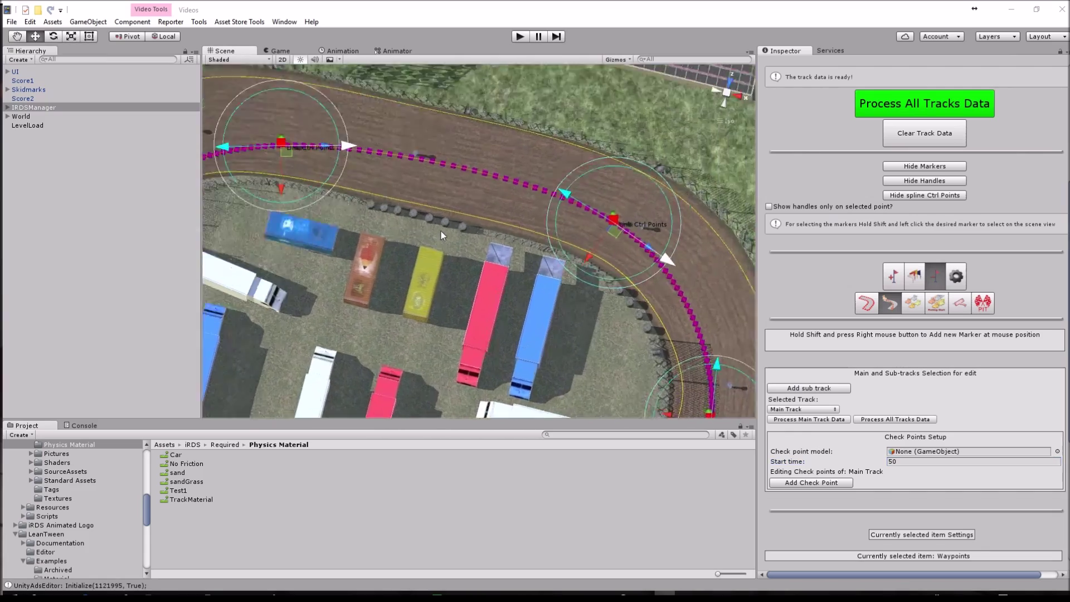
scroll(440, 231, up, 5)
middle_drag(442, 142, 500, 297)
scroll(500, 297, up, 8)
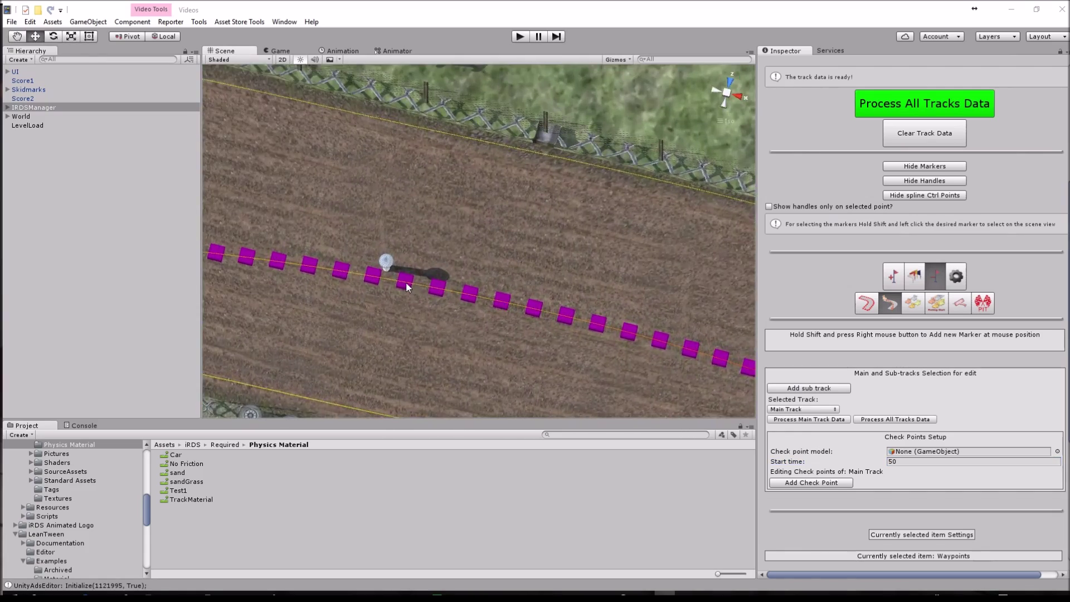
middle_drag(407, 287, 593, 283)
scroll(438, 258, up, 6)
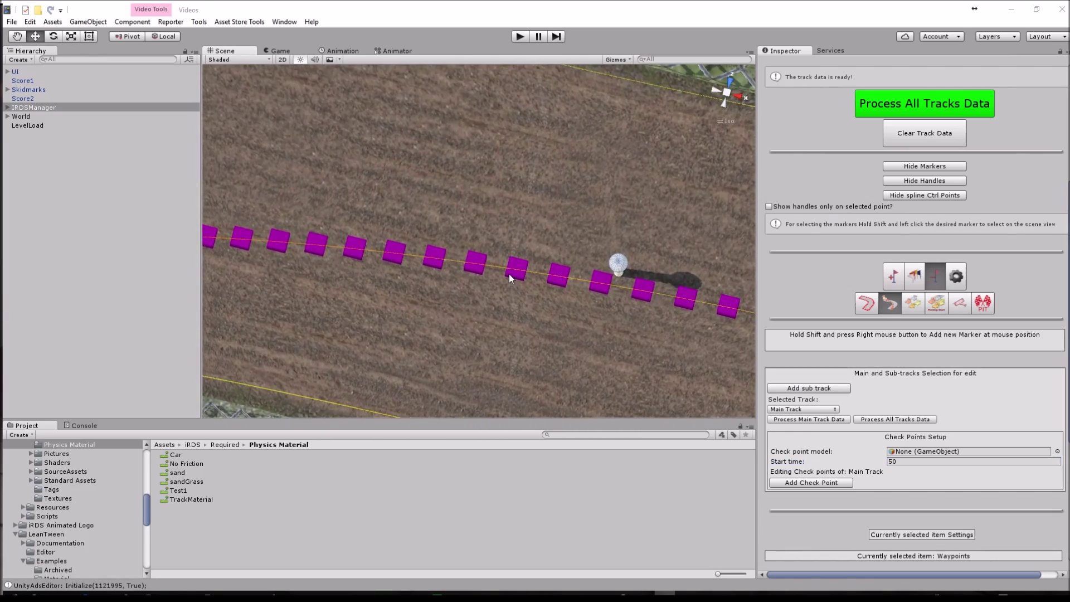
scroll(510, 272, down, 12)
middle_drag(513, 267, 328, 115)
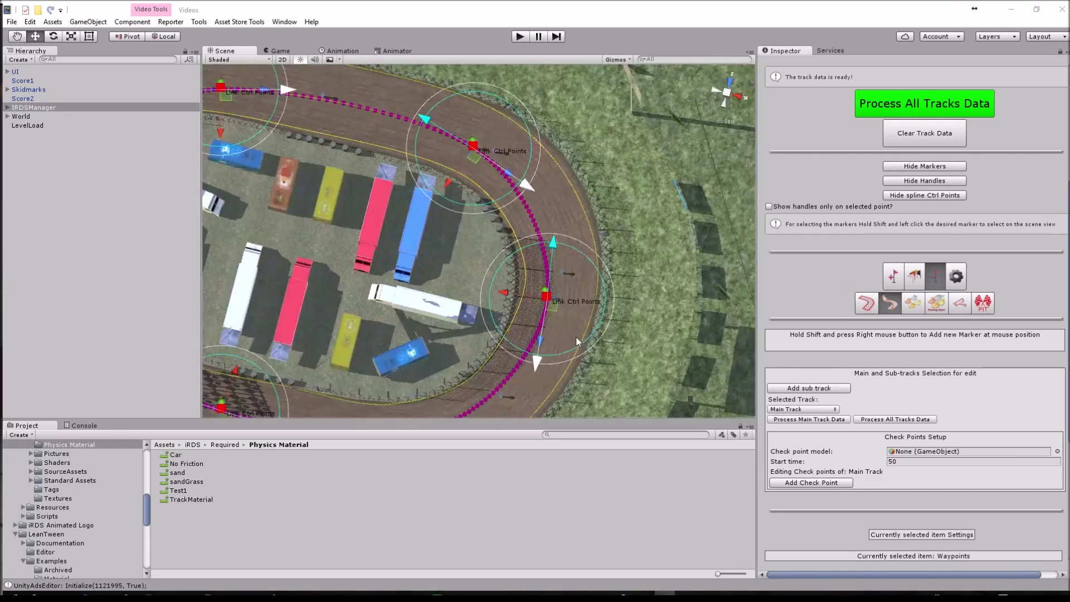
middle_drag(576, 337, 599, 274)
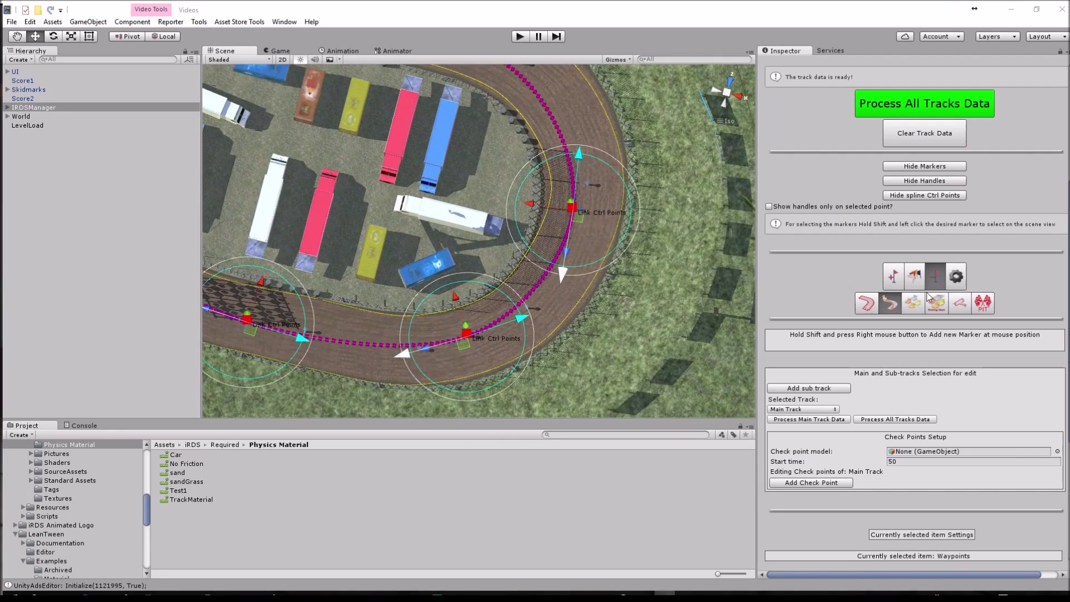
Inspect Waypoint_0 of the IRDSManager's RacingLine group and its place on the lower straight
middle_drag(439, 242, 576, 213)
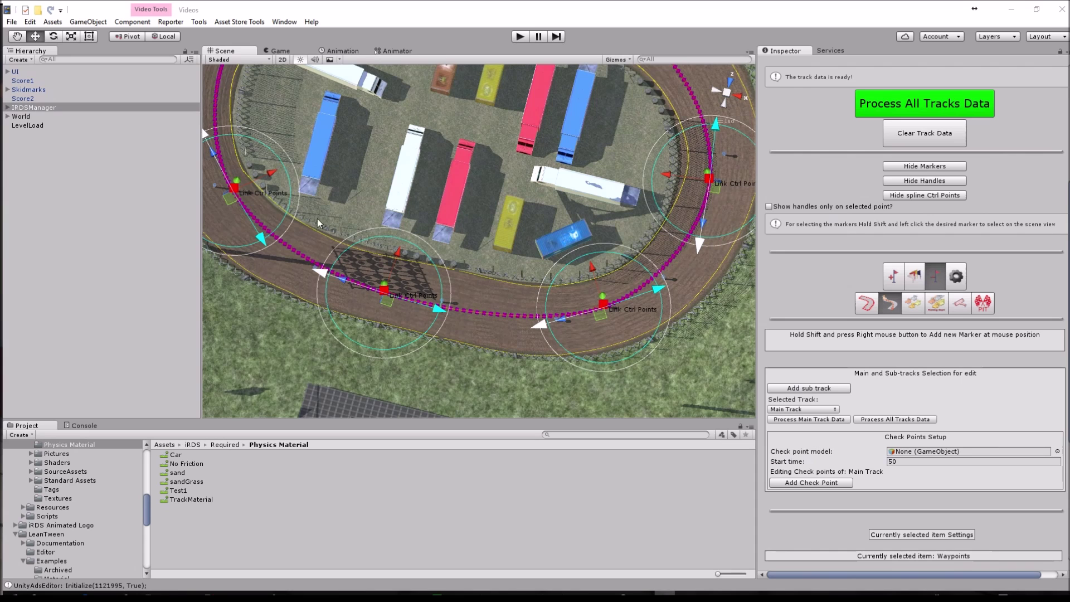
click(7, 107)
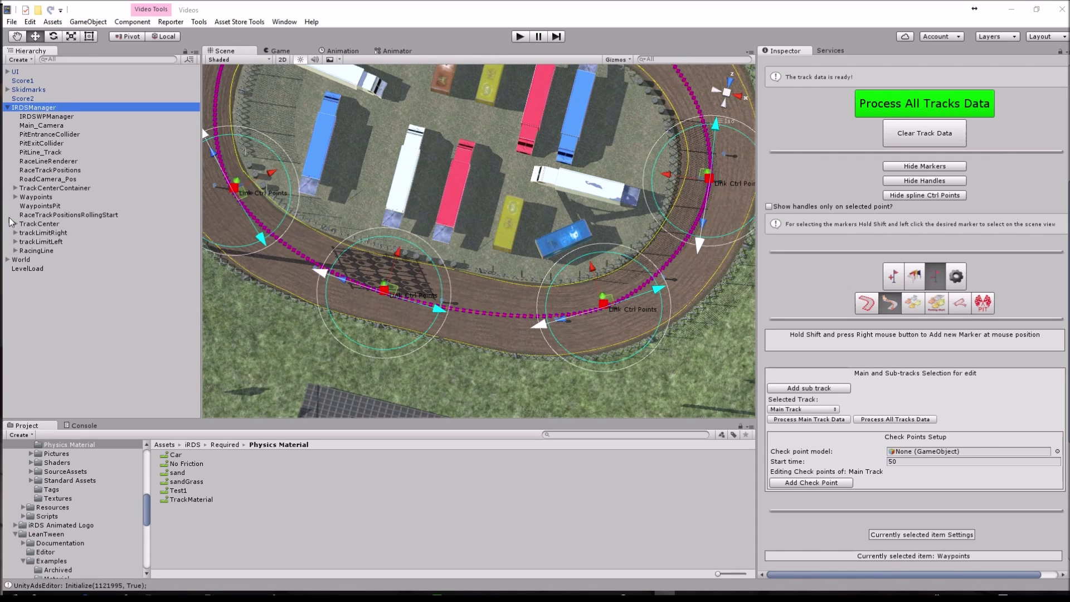
middle_drag(521, 272, 607, 286)
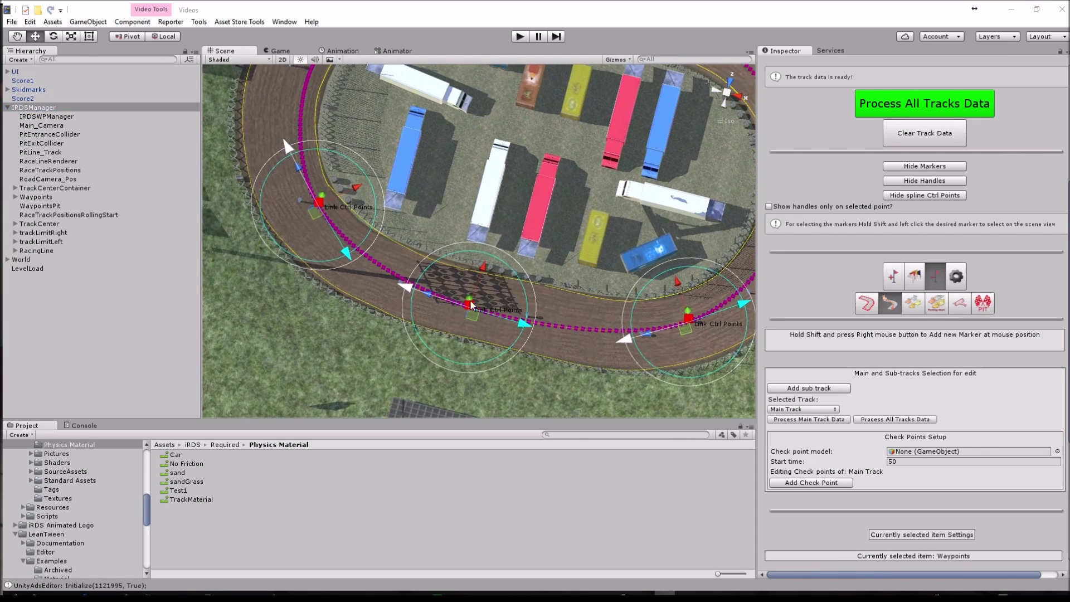
click(17, 250)
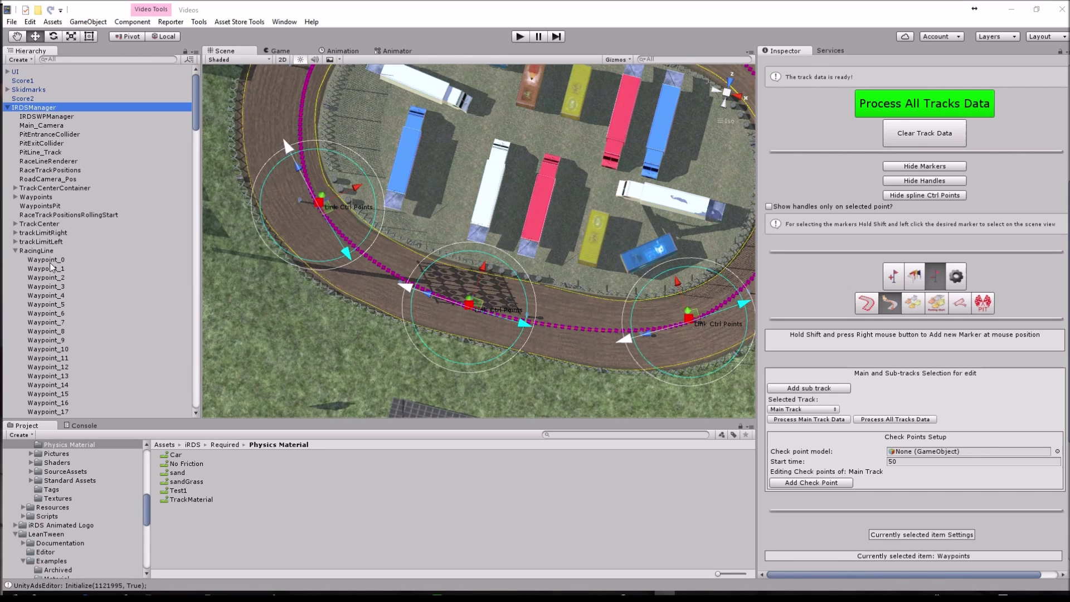
click(48, 260)
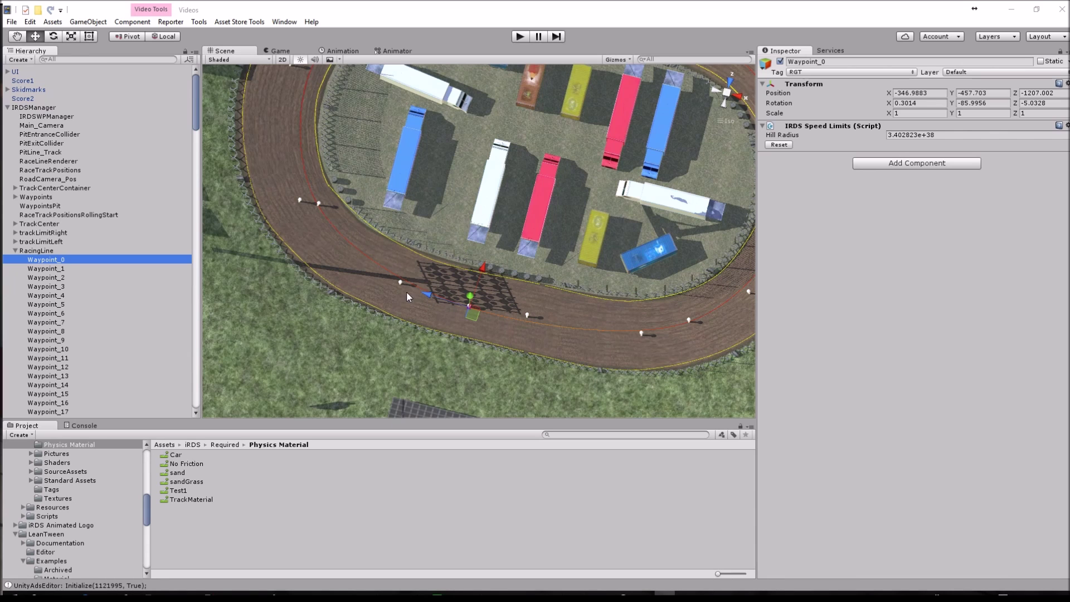
scroll(432, 296, up, 4)
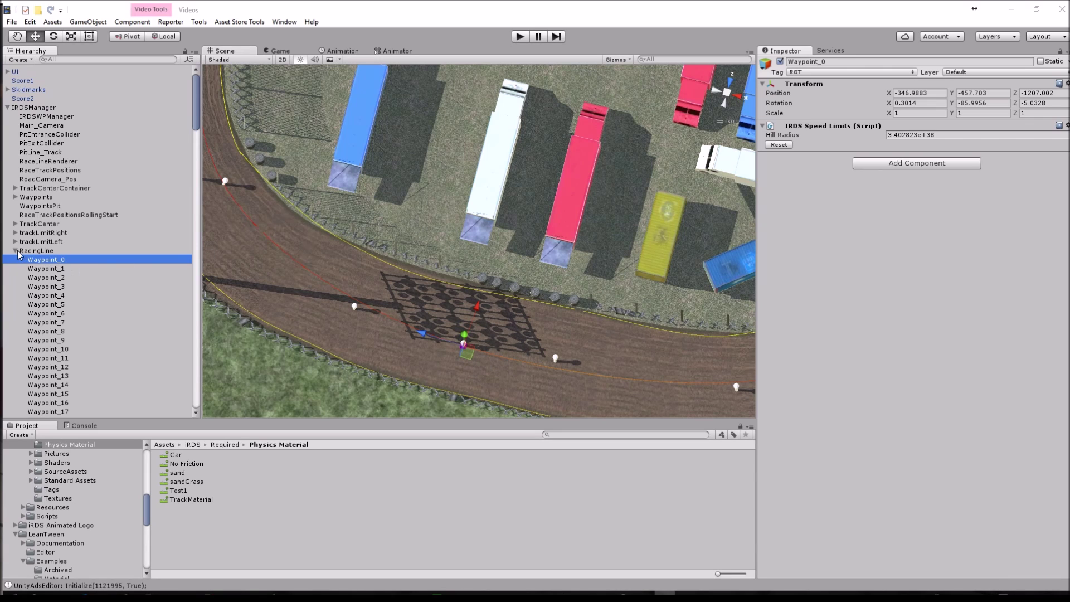
scroll(504, 377, down, 2)
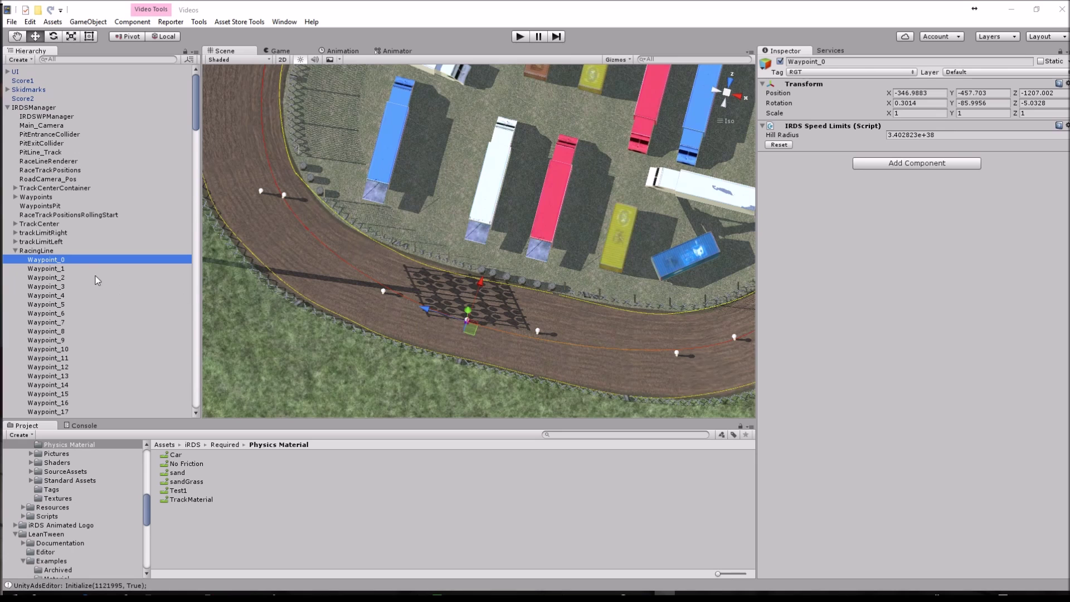
click(15, 251)
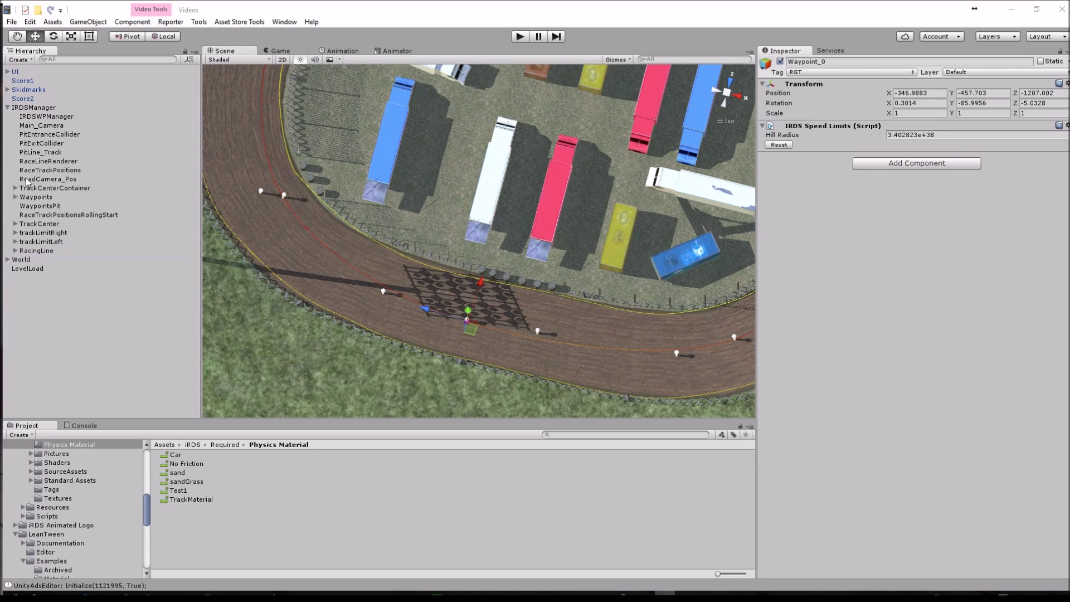
Add six race start position markers for the IRDSManager in two staggered rows along the lower straight
click(43, 108)
scroll(830, 428, down, 5)
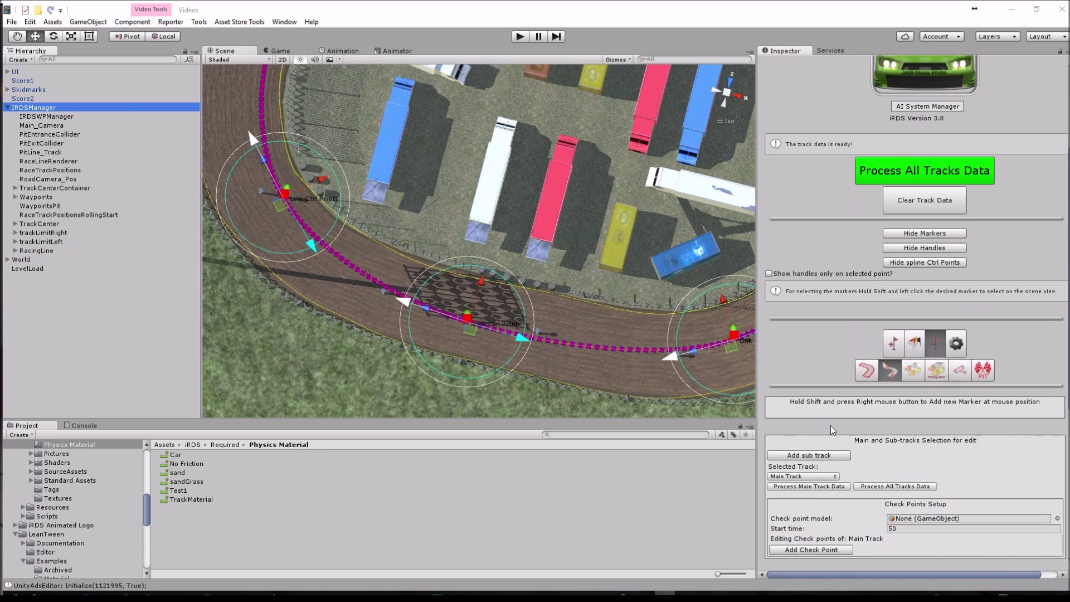
click(919, 371)
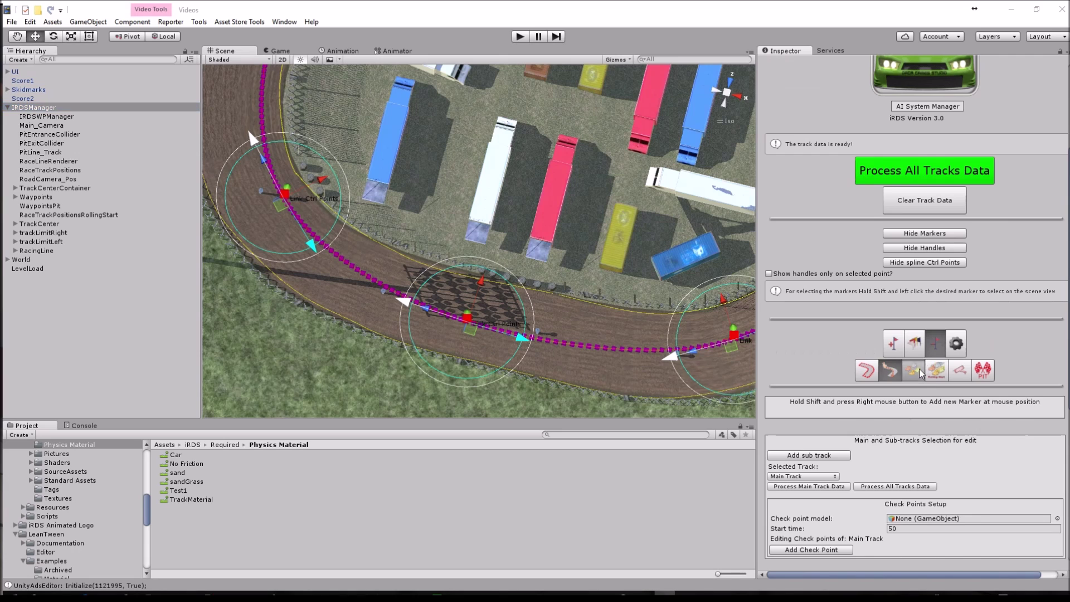
click(898, 342)
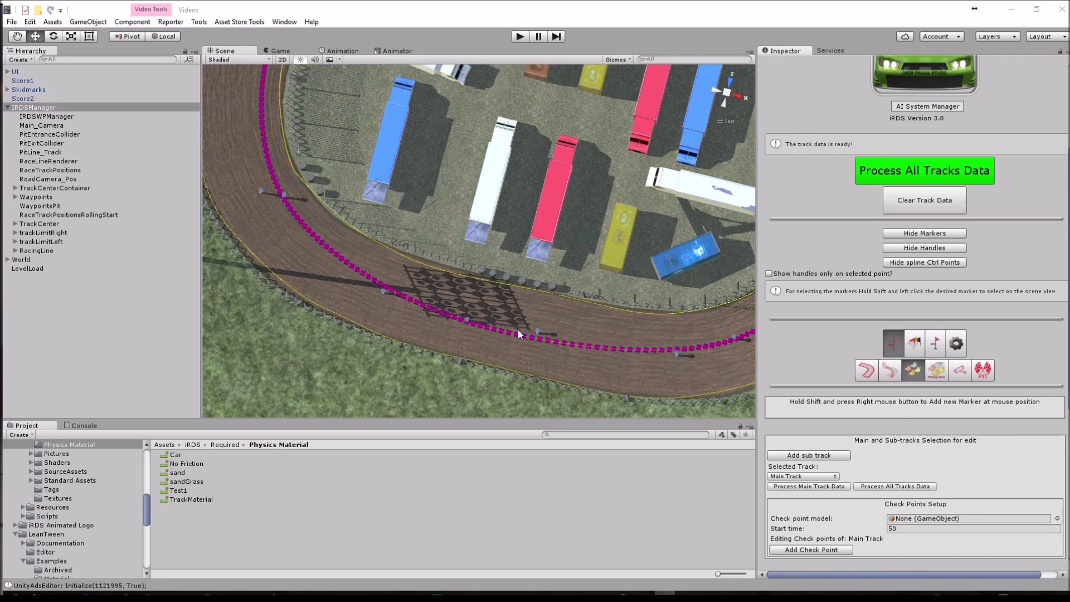
shift+right_click(491, 345)
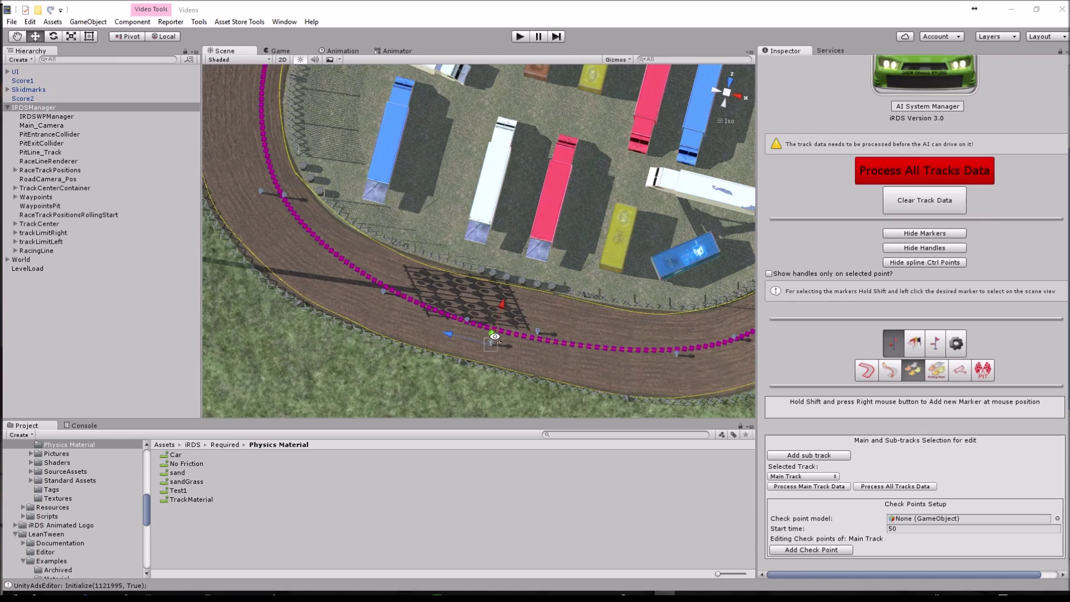
shift+right_click(522, 315)
shift+right_click(569, 322)
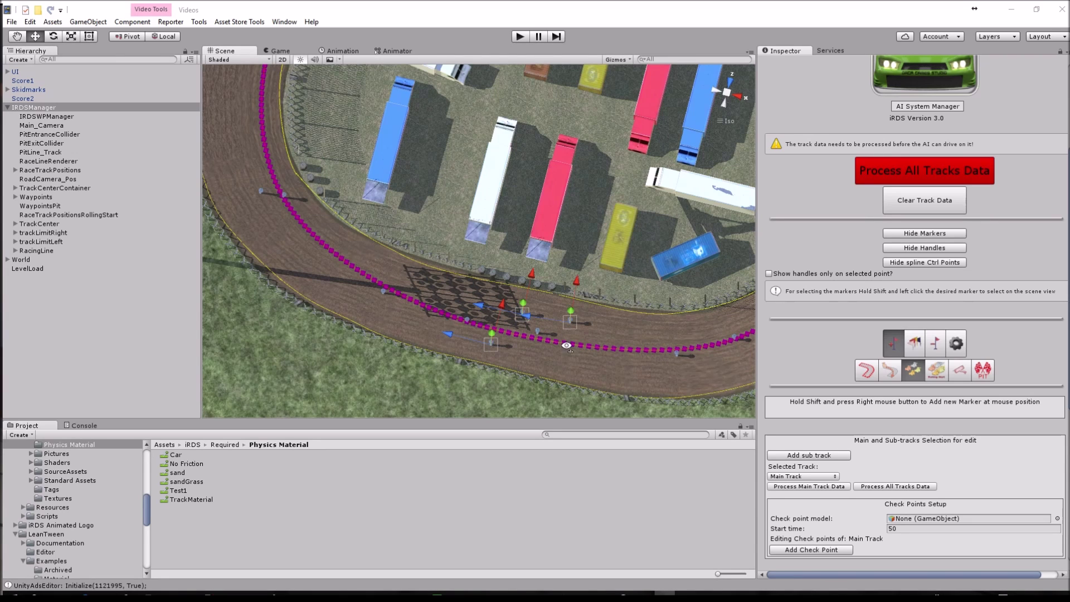
shift+right_click(569, 362)
shift+right_click(635, 333)
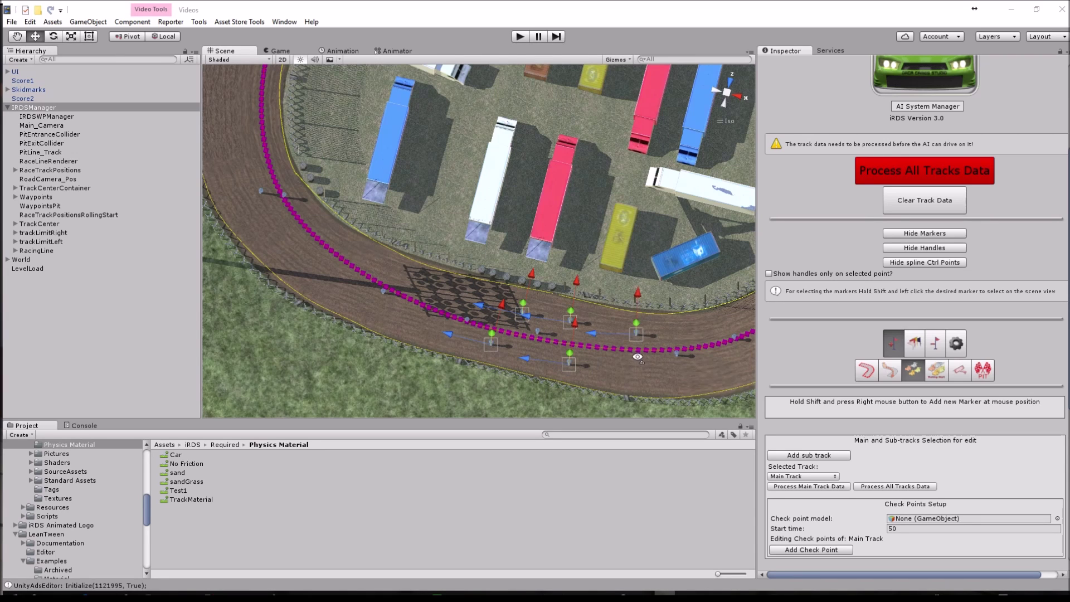
shift+right_click(645, 368)
Examine the six start position markers on the lower straight from close up and from different angles
middle_drag(605, 376, 503, 318)
scroll(504, 319, up, 5)
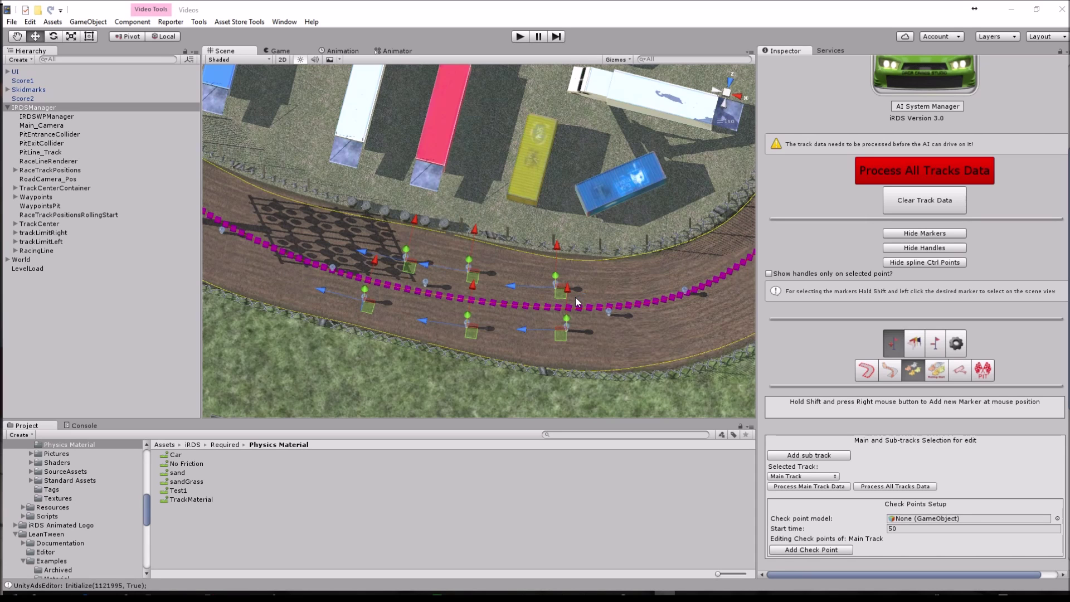
alt+drag(303, 276, 583, 369)
scroll(586, 309, up, 6)
scroll(583, 369, down, 6)
scroll(584, 269, down, 2)
alt+drag(584, 269, 491, 270)
Place three road camera markers around the infield, by the right curve, upper straight and left curve, and process all tracks data
click(957, 375)
mouse_move(552, 223)
alt+mouse_down()
mouse_move(502, 258)
mouse_move(417, 245)
alt+mouse_up()
middle_drag(420, 248, 431, 378)
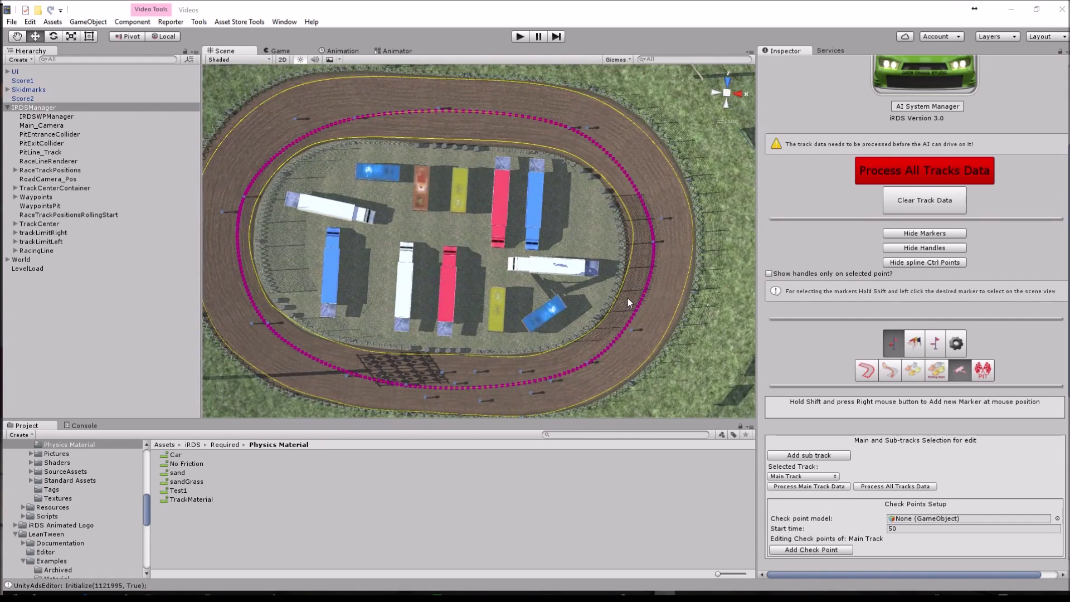
shift+right_click(602, 289)
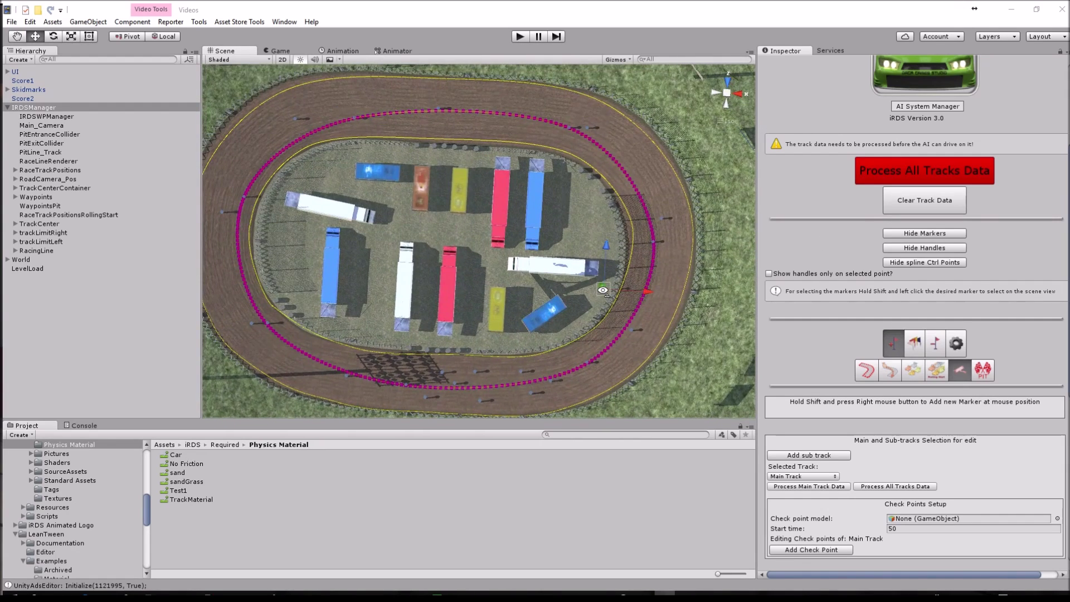
shift+right_click(442, 153)
shift+right_click(294, 283)
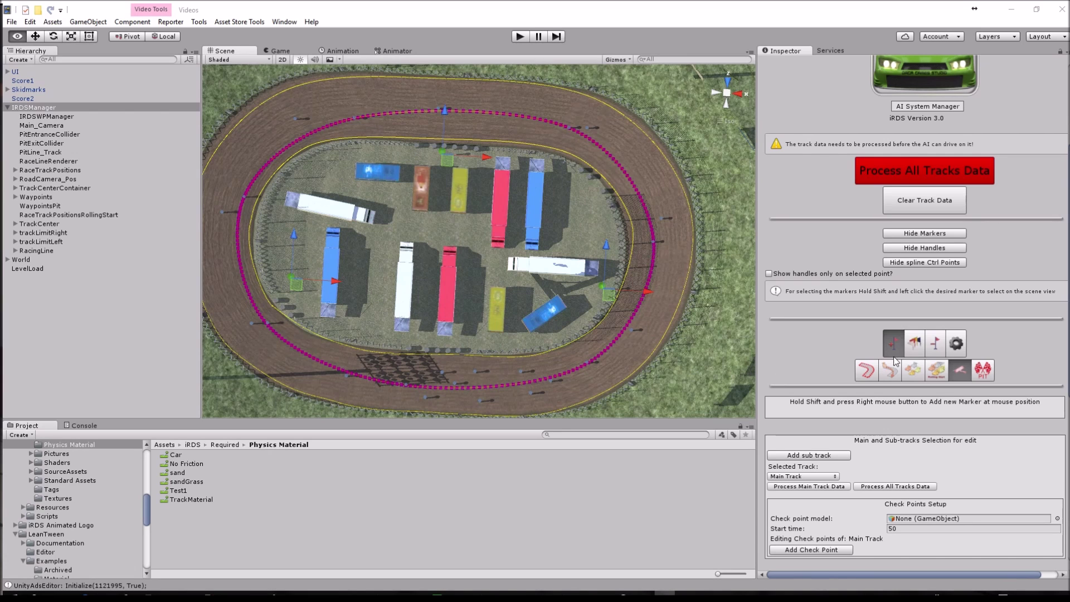
click(911, 177)
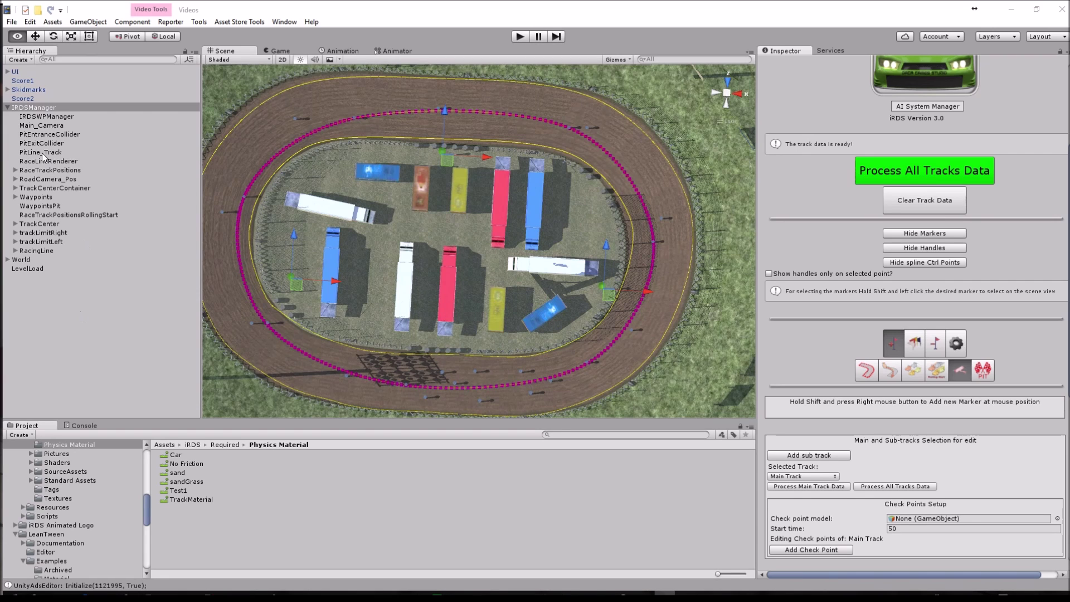
Review the LevelLoad object's level cars settings, including the cars folders and cars array
click(8, 107)
click(27, 125)
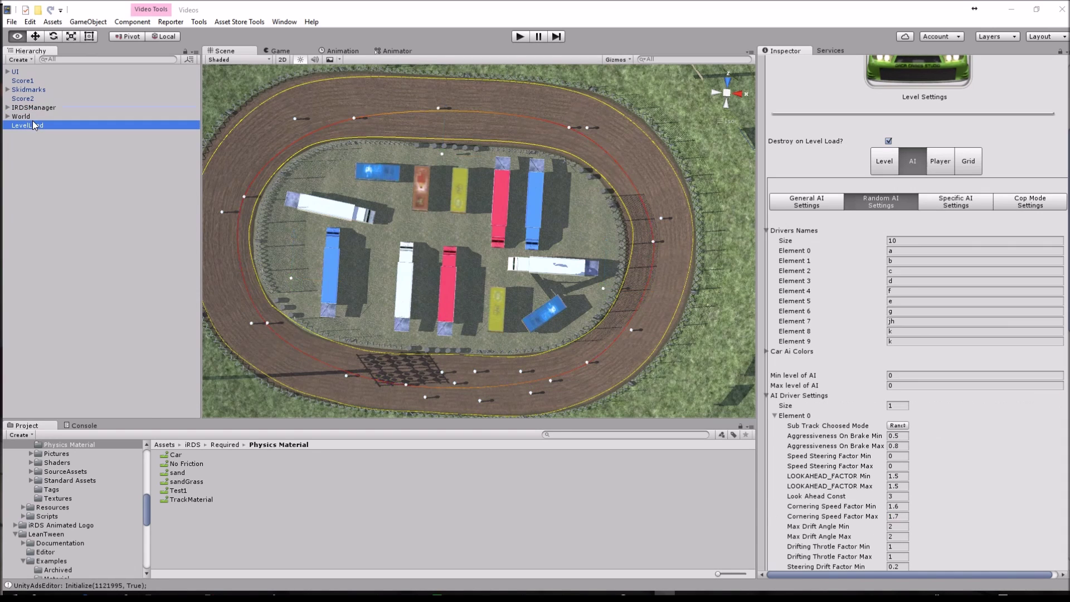
click(831, 206)
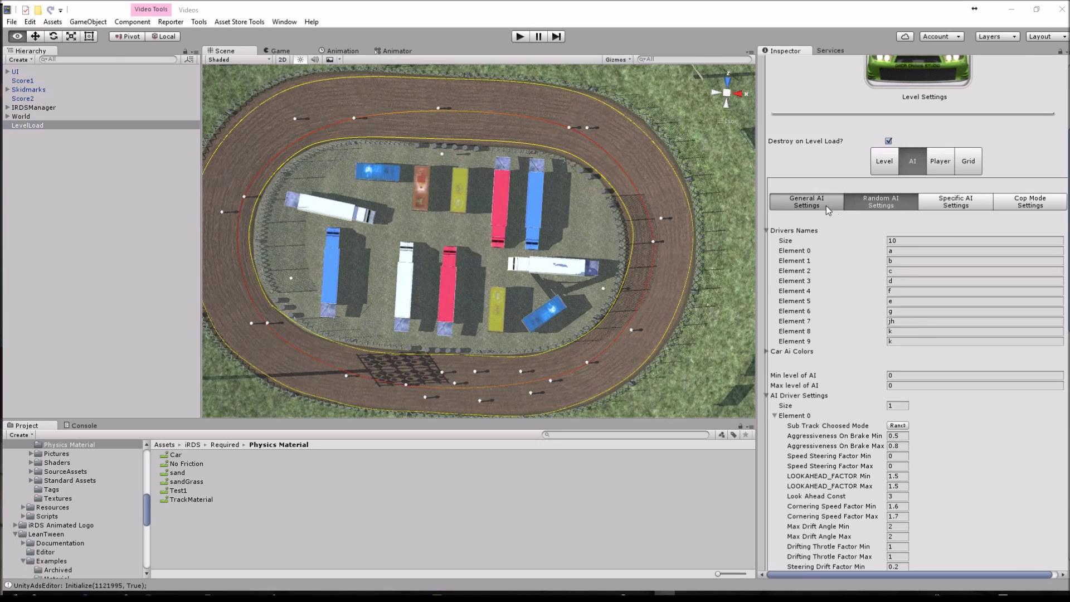
click(882, 333)
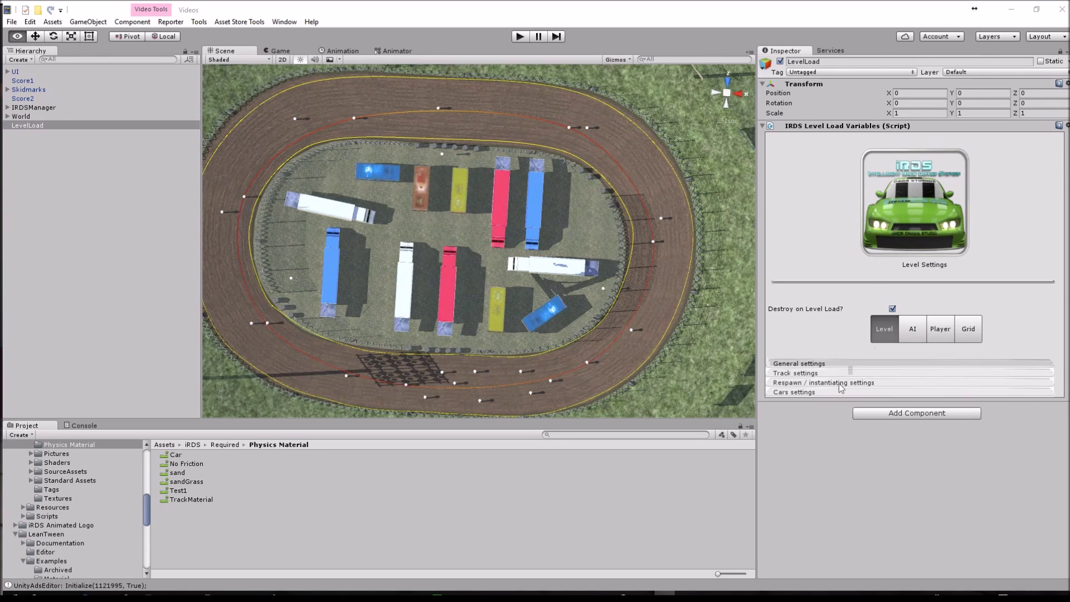
click(807, 393)
scroll(807, 399, down, 5)
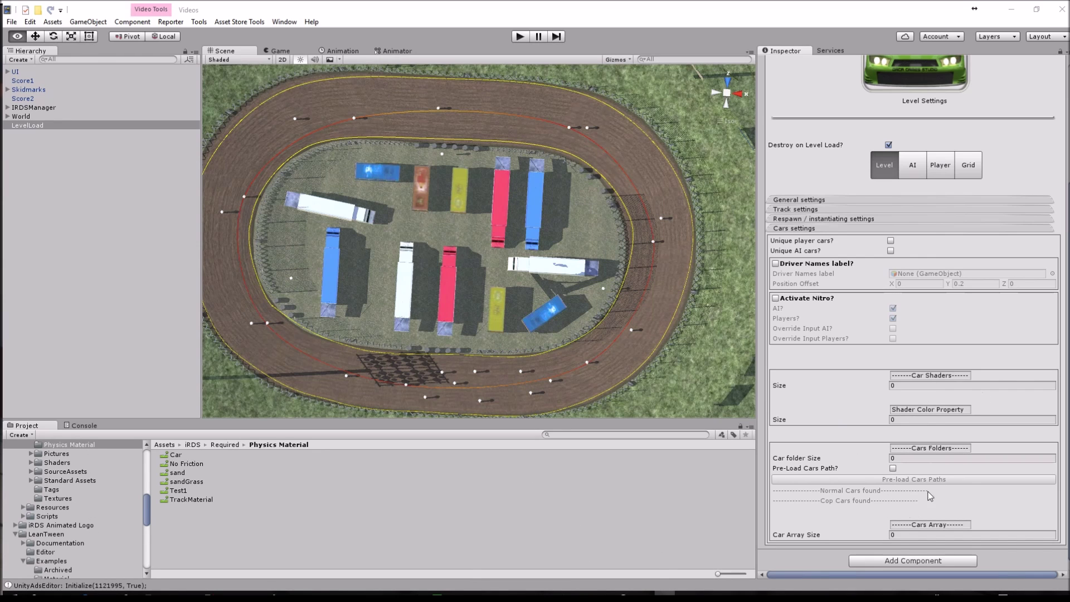
Open the Cars folder inside the iRDS Resources folder to see the available car prefab
scroll(62, 520, up, 5)
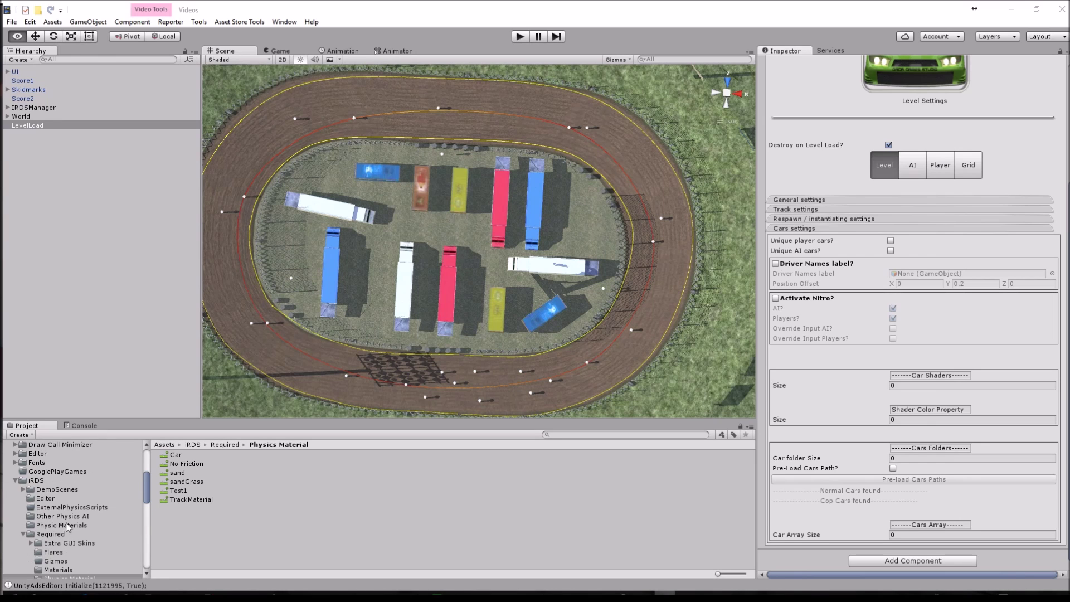
scroll(63, 521, down, 3)
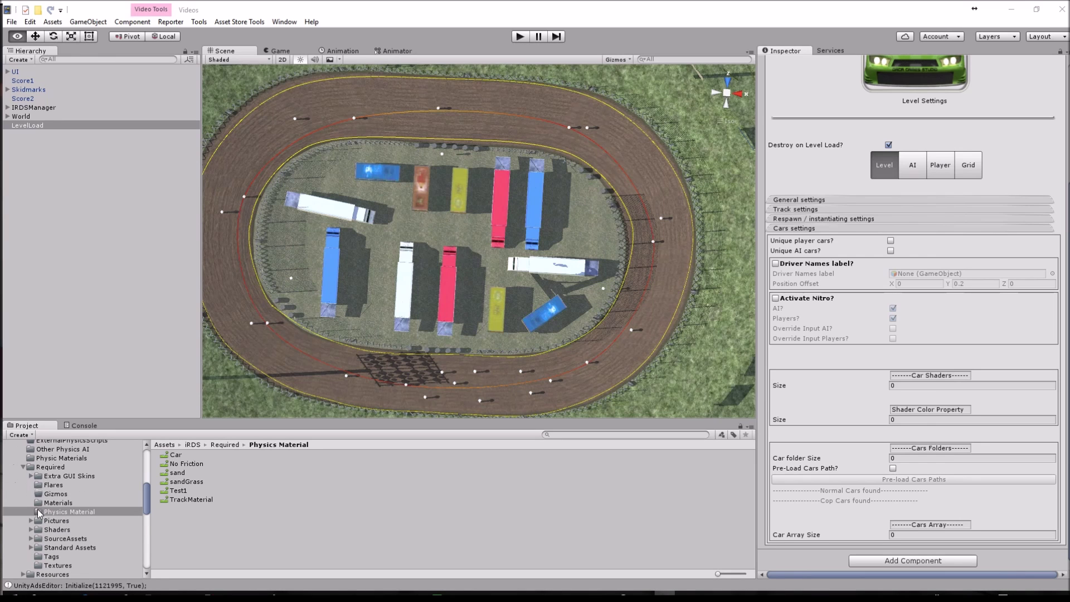
click(23, 467)
click(23, 476)
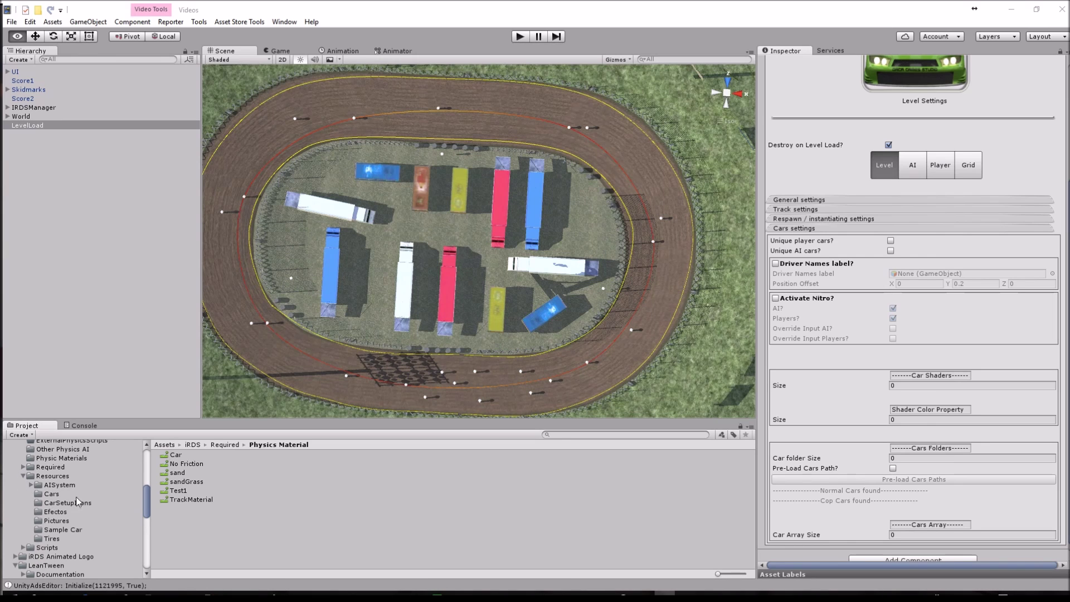
click(52, 494)
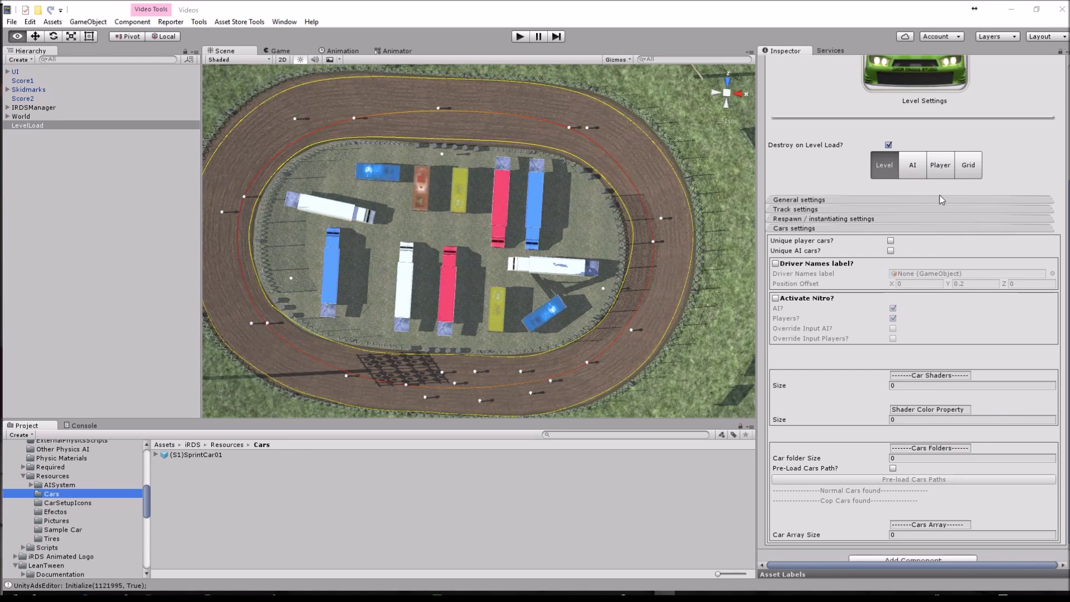
Check the Player 1 general settings of LevelLoad, comparing the selected car name with the prefab in the Cars folder
click(913, 166)
click(942, 331)
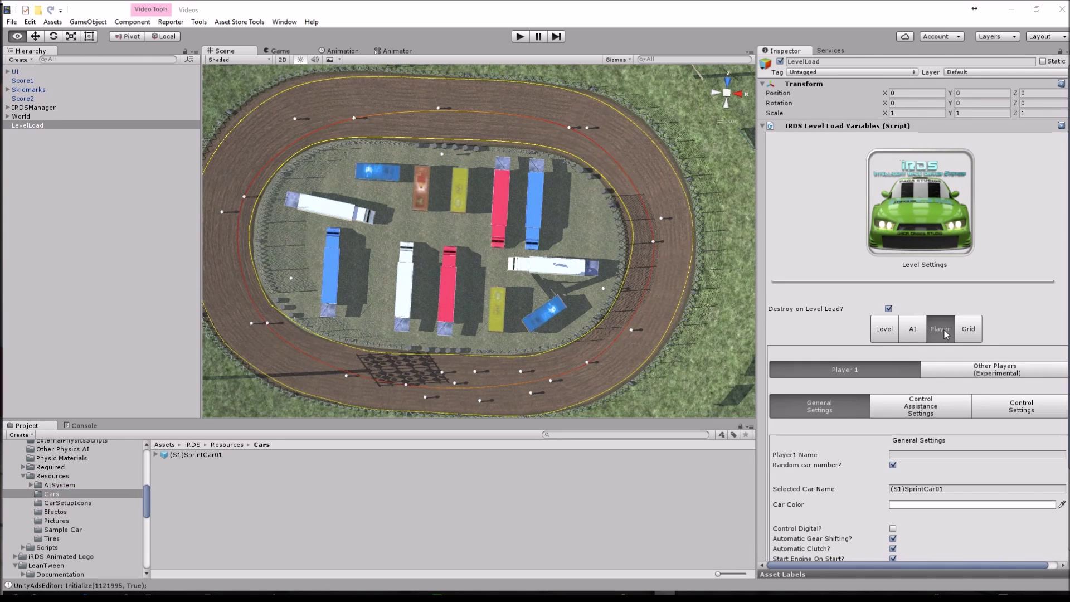
scroll(898, 514, down, 3)
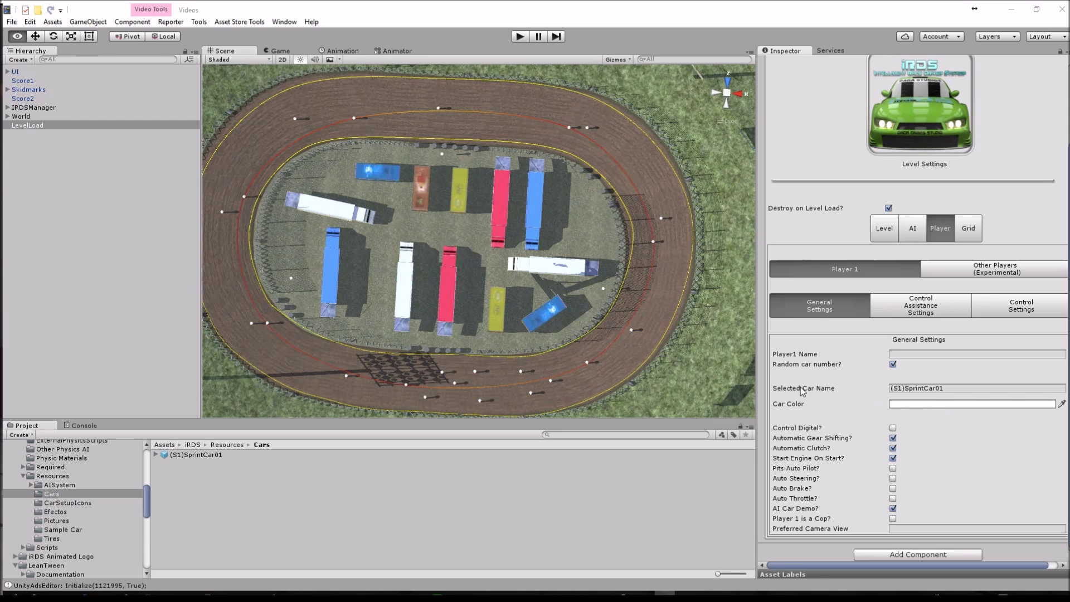
click(948, 391)
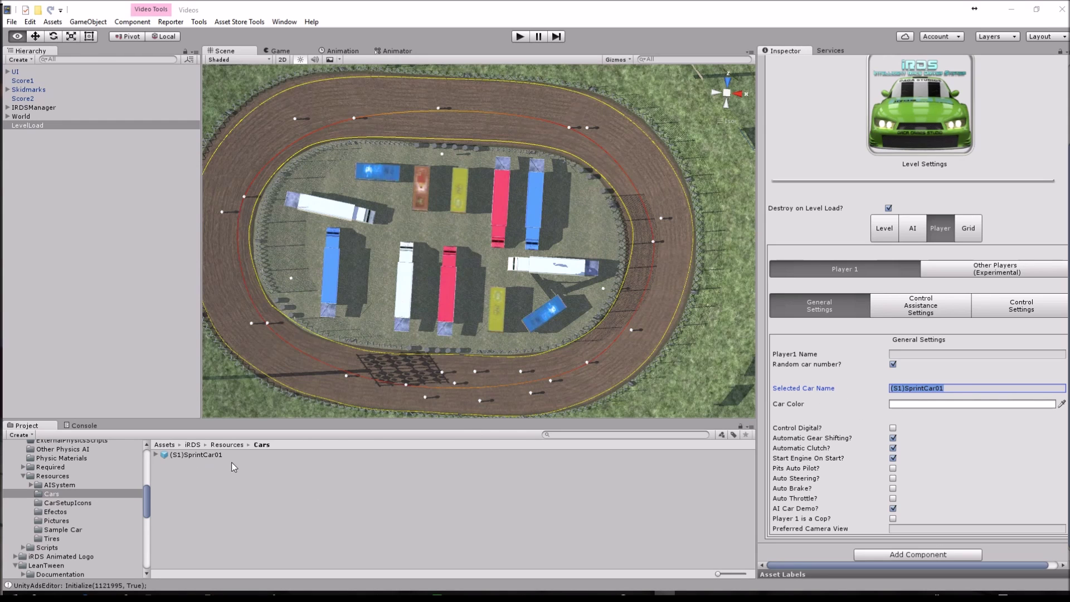
click(77, 278)
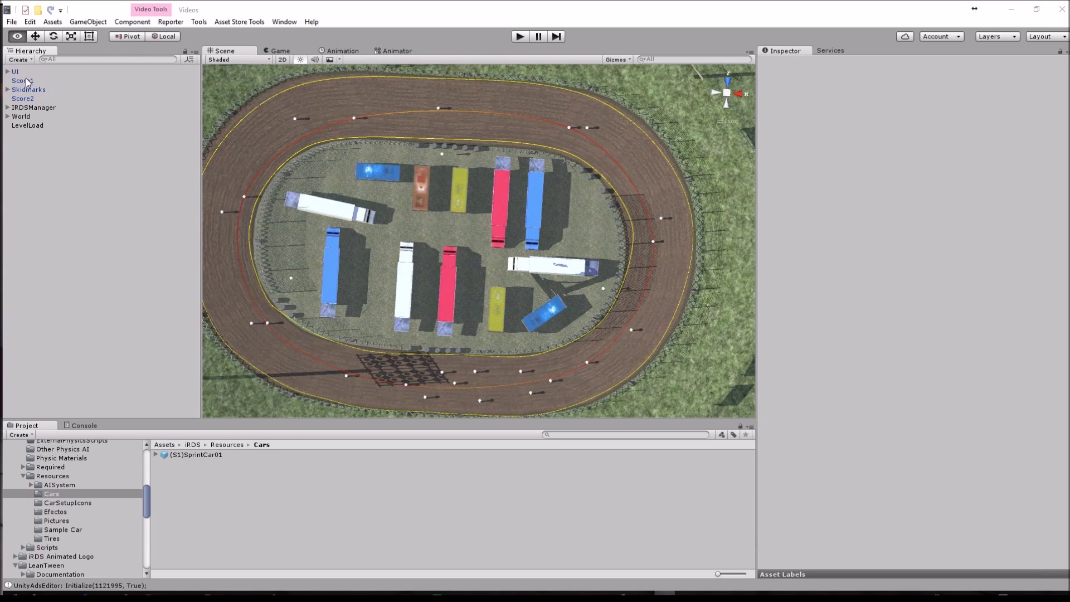
Hide the IRDSManager's markers in the scene and show the oval track at an angle
click(29, 106)
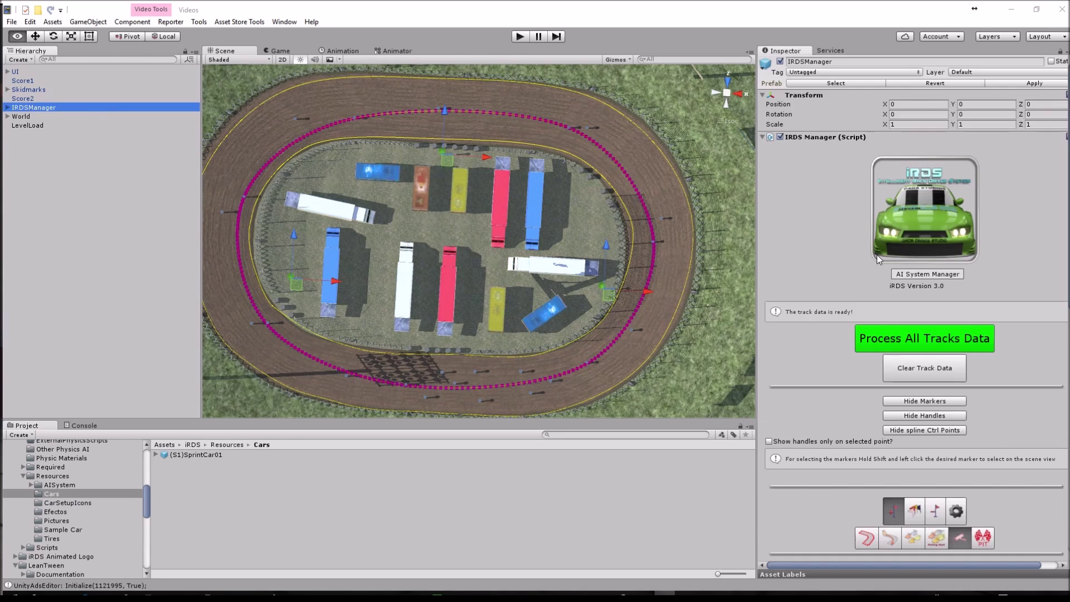
click(919, 404)
right_drag(504, 274, 410, 196)
Deselect everything, run the scene to watch the sprint cars race on the track, and stop the test run
click(42, 224)
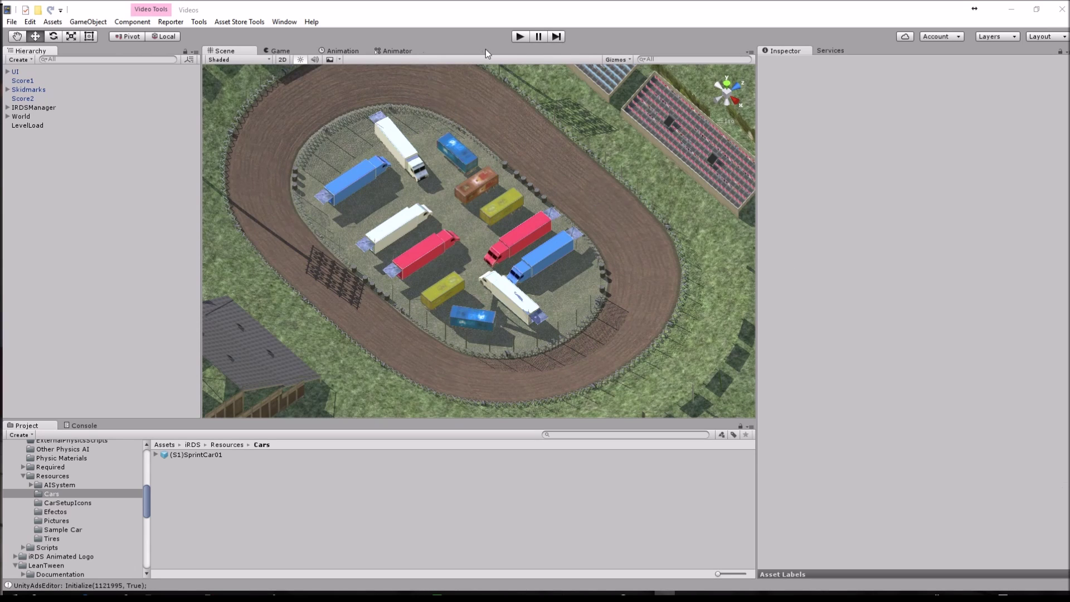
click(524, 38)
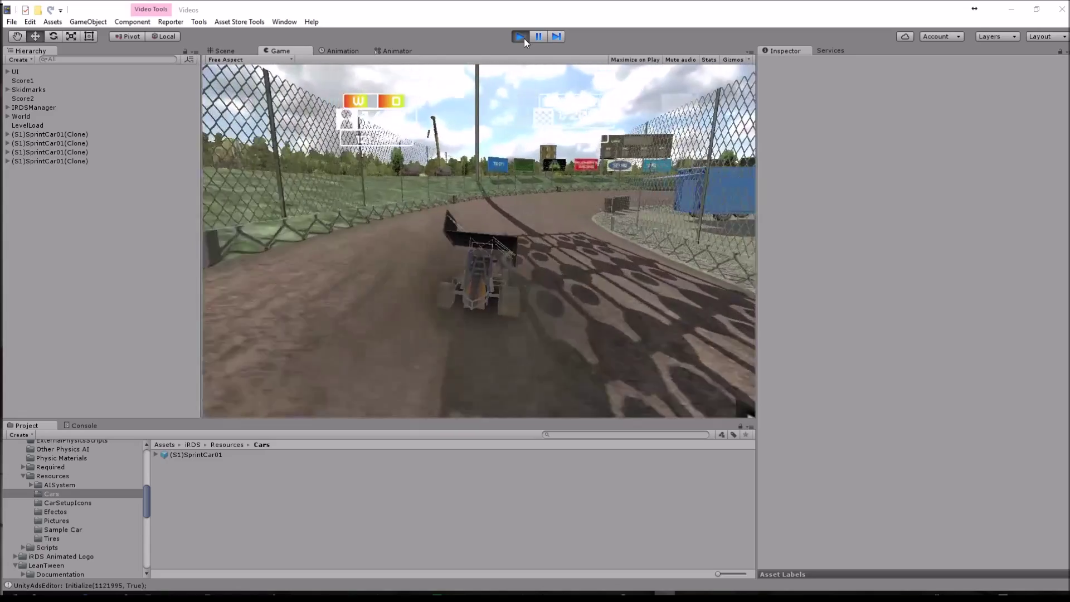
click(524, 38)
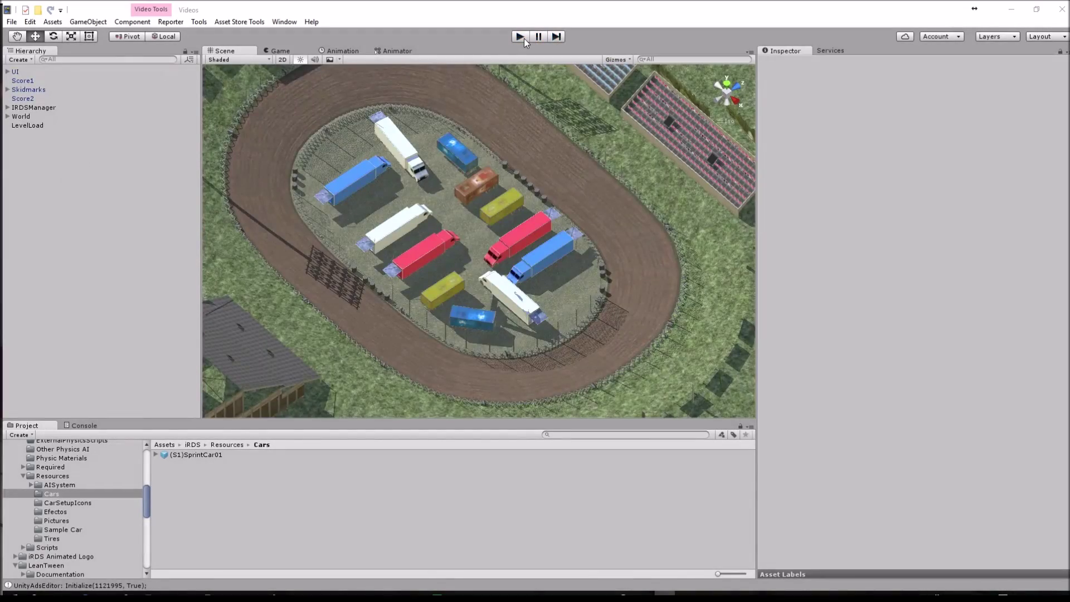